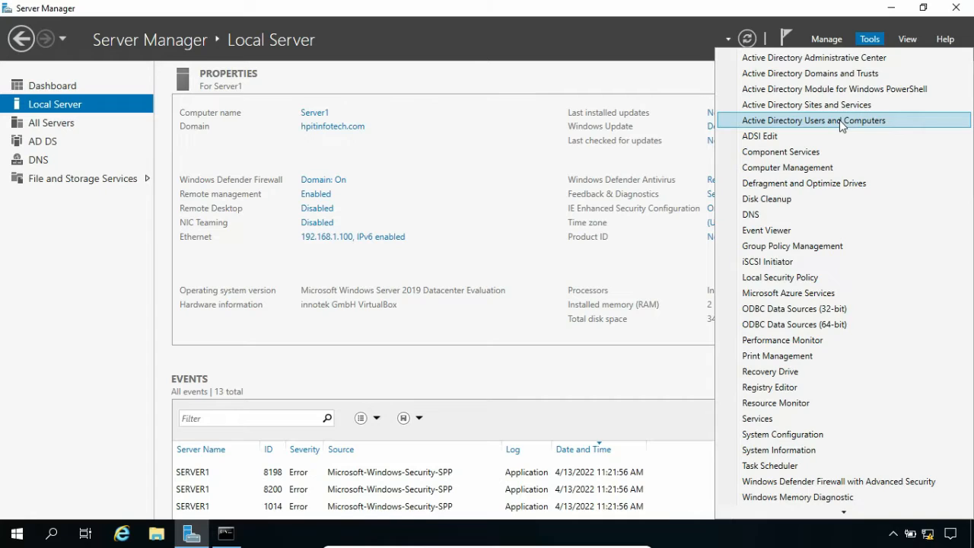
# - Check that hpitinfotech.com's Computers container is empty in a maximized ADUC, then minimize to the desktop
pyautogui.click(841, 122)
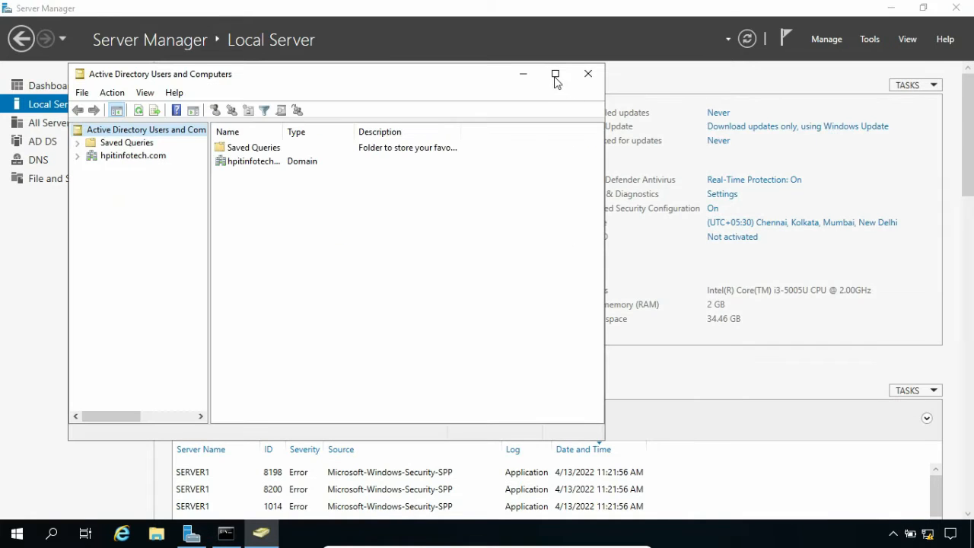
pyautogui.click(556, 74)
pyautogui.moveTo(142, 137); pyautogui.dragTo(162, 137)
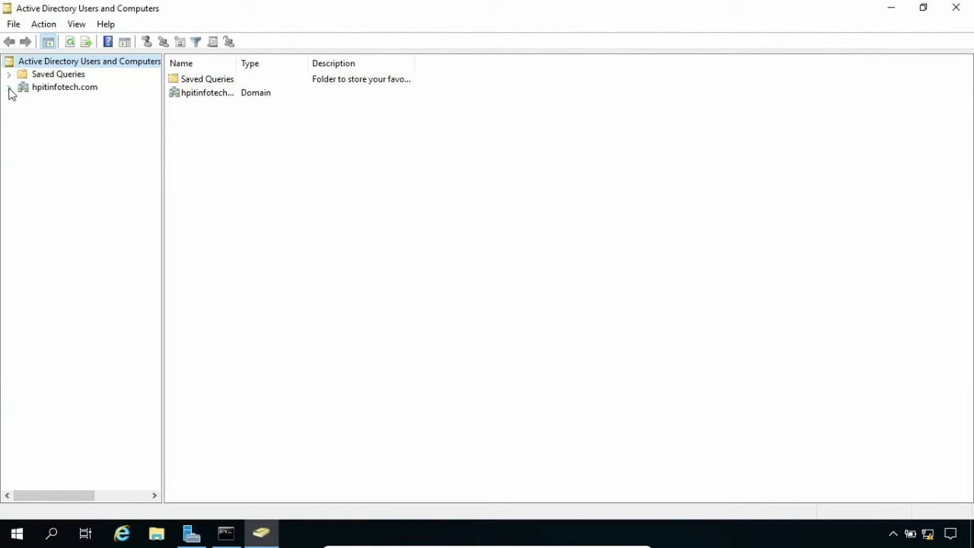
pyautogui.click(9, 87)
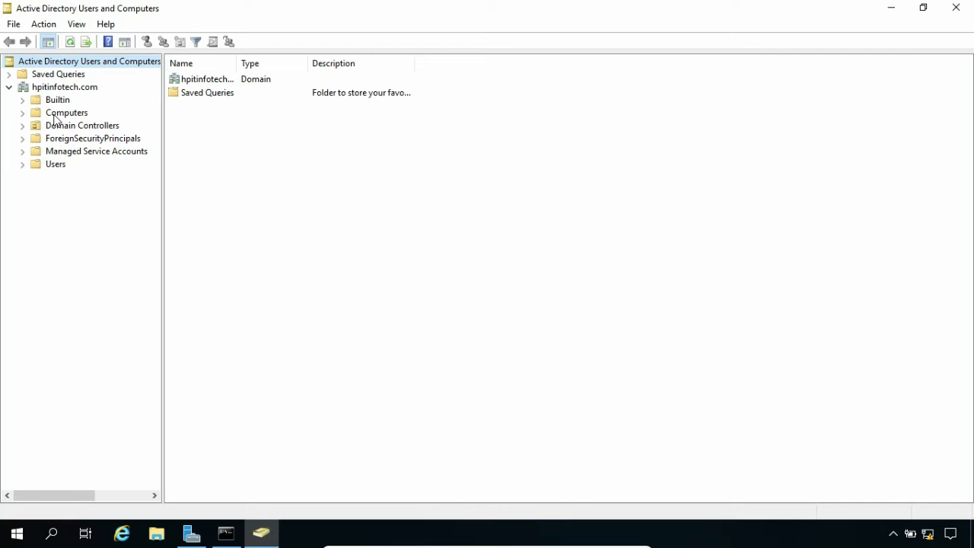
pyautogui.click(55, 115)
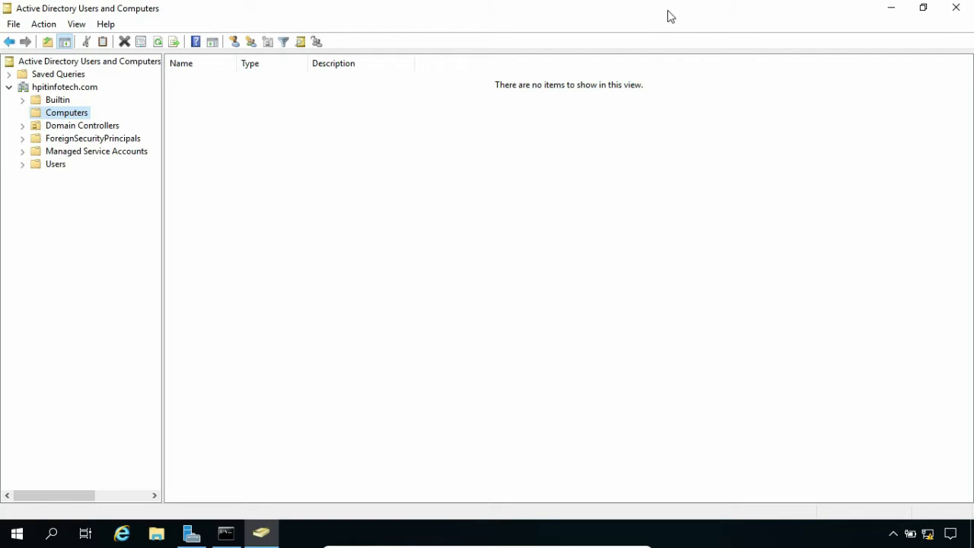
pyautogui.click(886, 9)
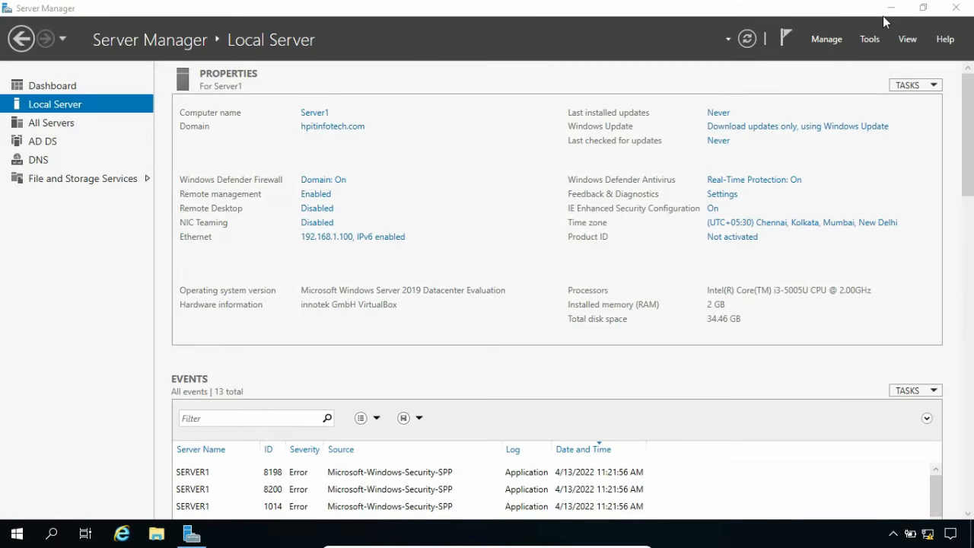
pyautogui.click(889, 9)
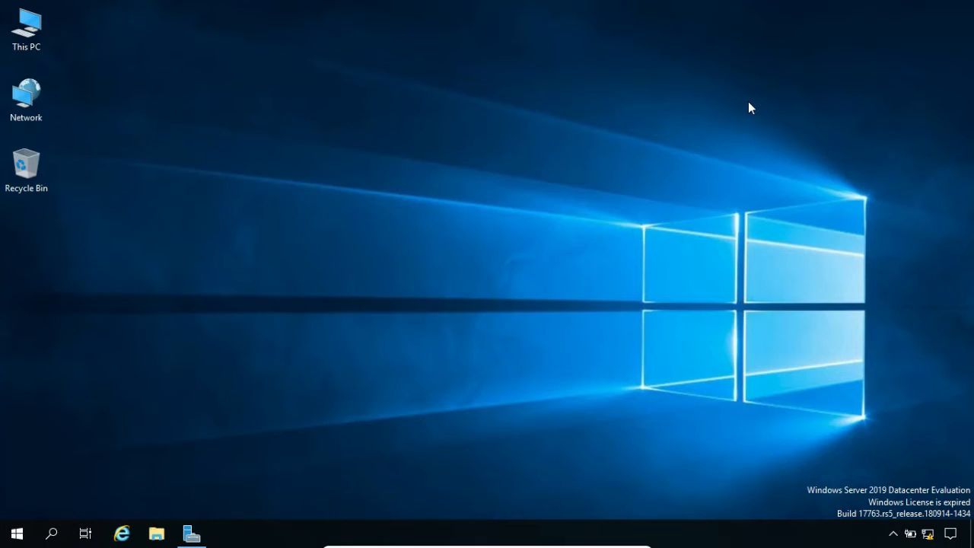
# - In an administrator Command Prompt, run djoin /provision for machine pc1 in hpitinfotech.com, saving Desktop\djoin.txt
pyautogui.press('super+s')
pyautogui.write('cmd')
pyautogui.rightClick(134, 229)
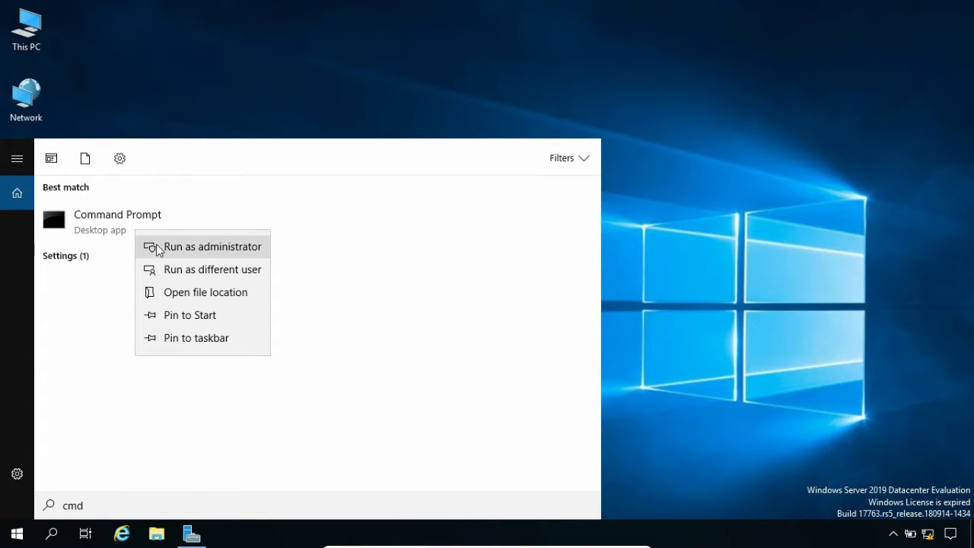
pyautogui.click(158, 248)
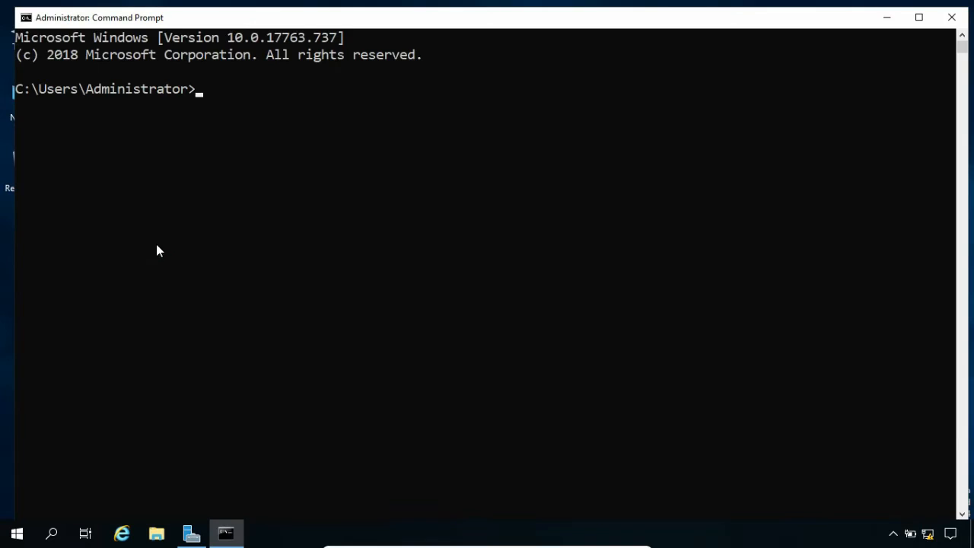
pyautogui.write('djoin /provision')
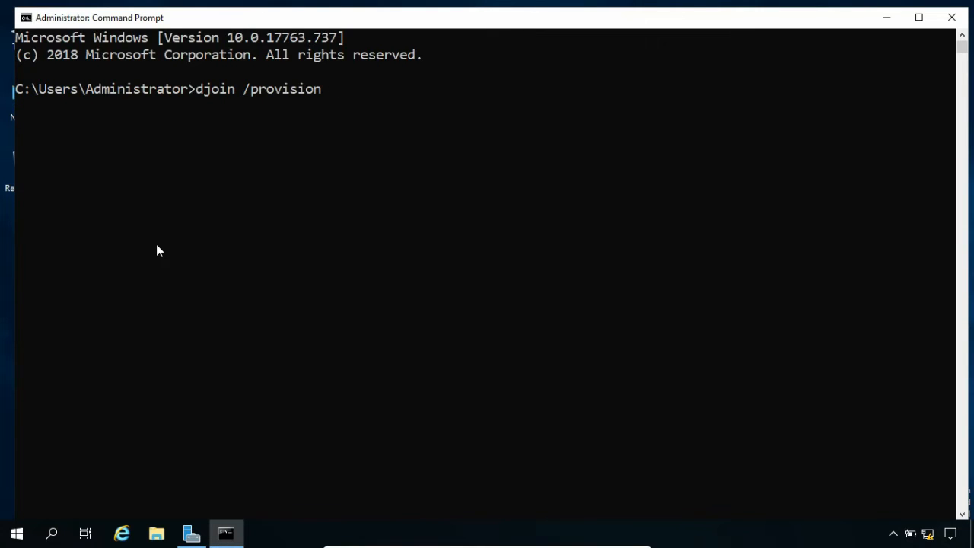
pyautogui.write(' /domain hpit')
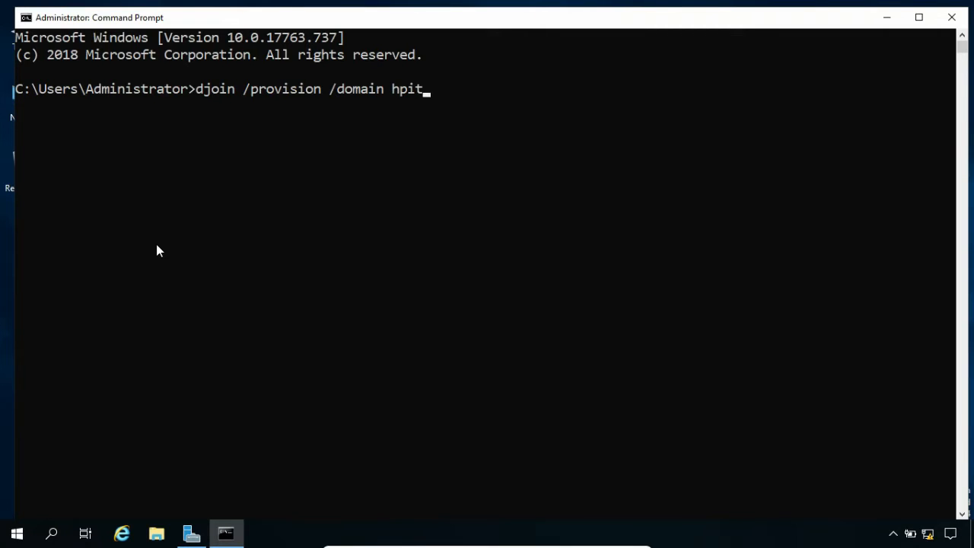
pyautogui.write('infotech.com ')
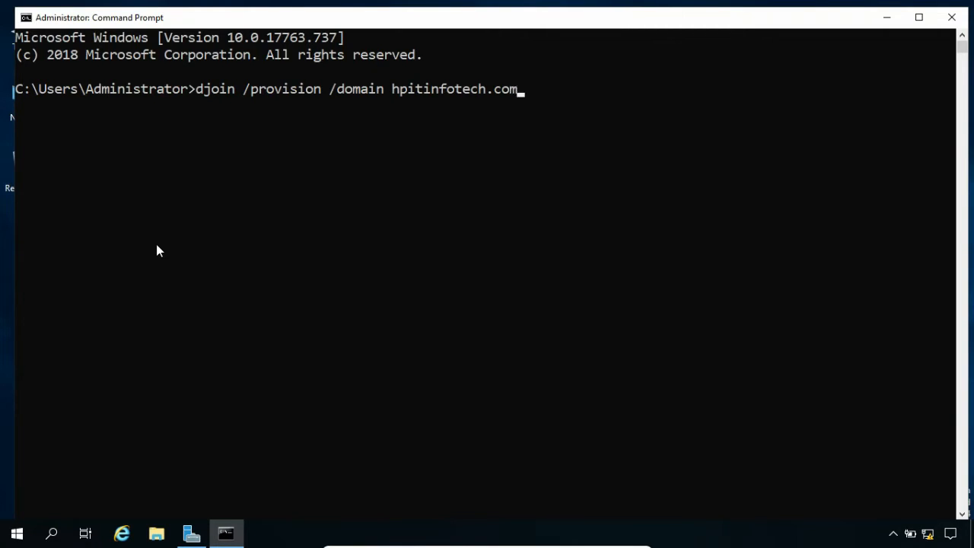
pyautogui.write('/machine ')
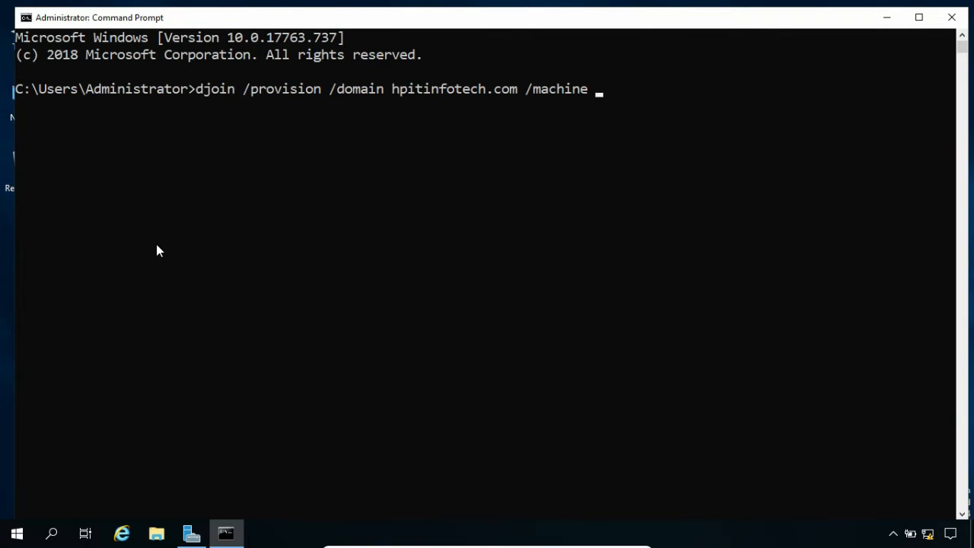
pyautogui.write('pc1 /savefile ')
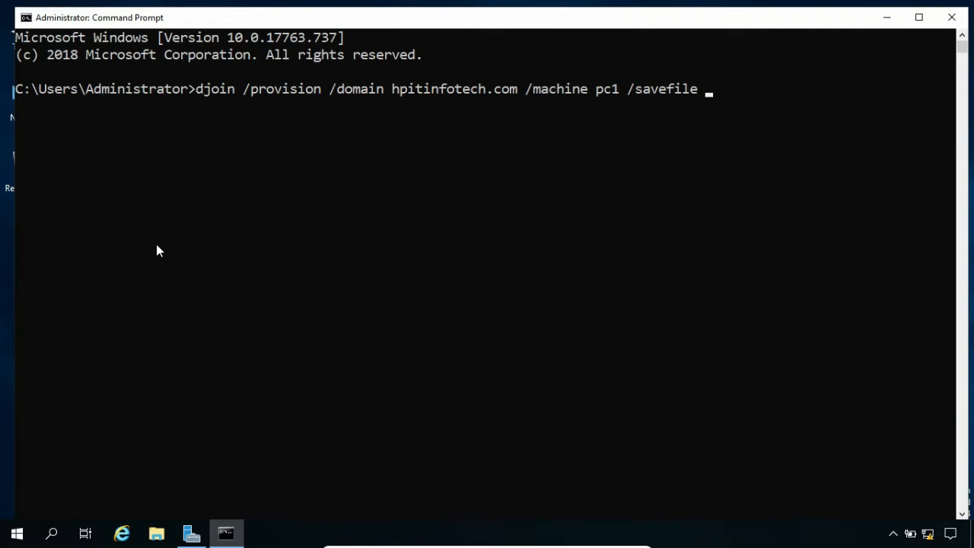
pyautogui.write('Desktop\\djoin.txt')
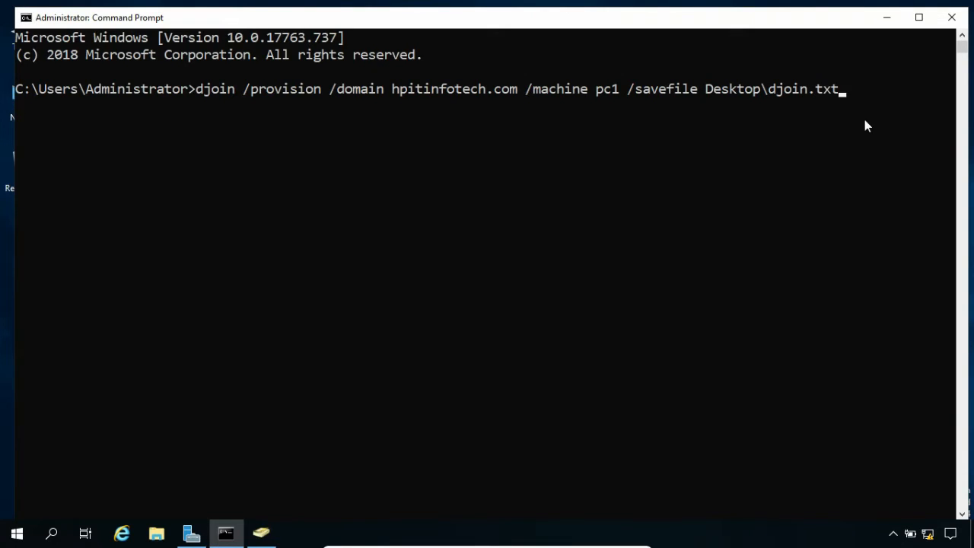
pyautogui.press('Return')
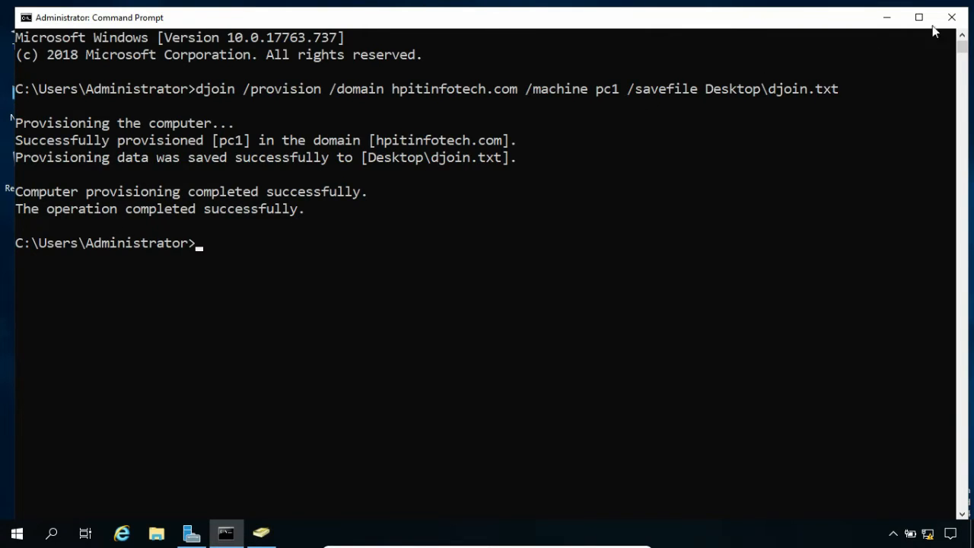
pyautogui.click(952, 17)
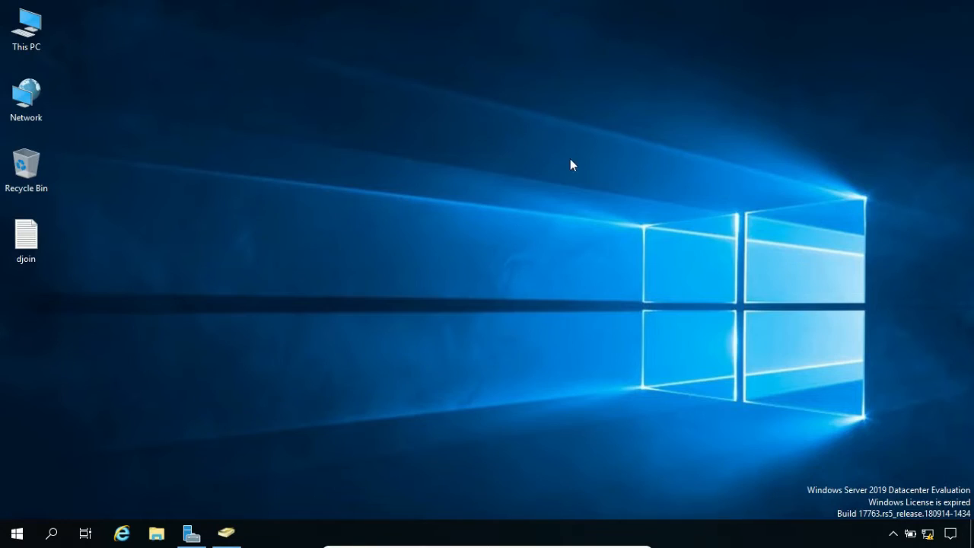
# - View the encoded data in djoin.txt with Notepad, close it, and restore Active Directory Users and Computers
pyautogui.doubleClick(34, 238)
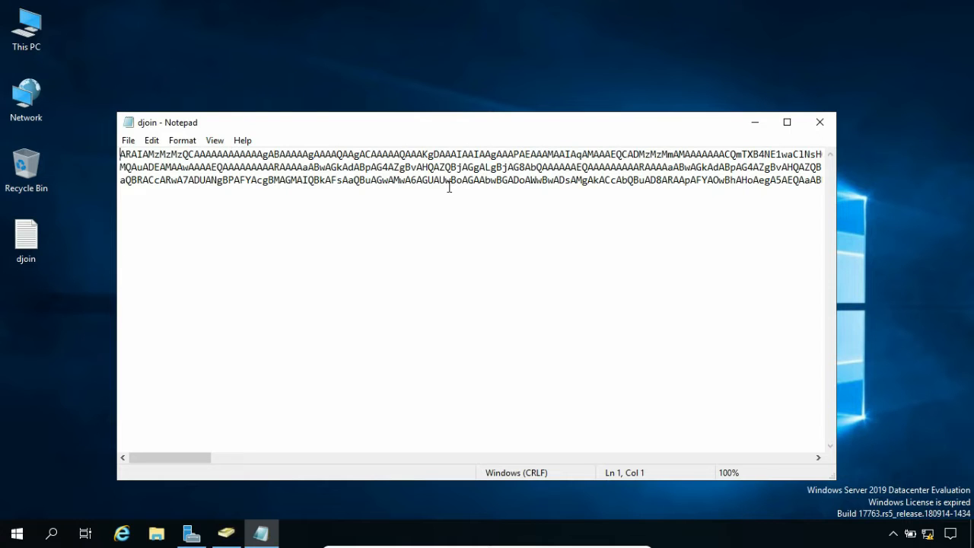
pyautogui.click(820, 122)
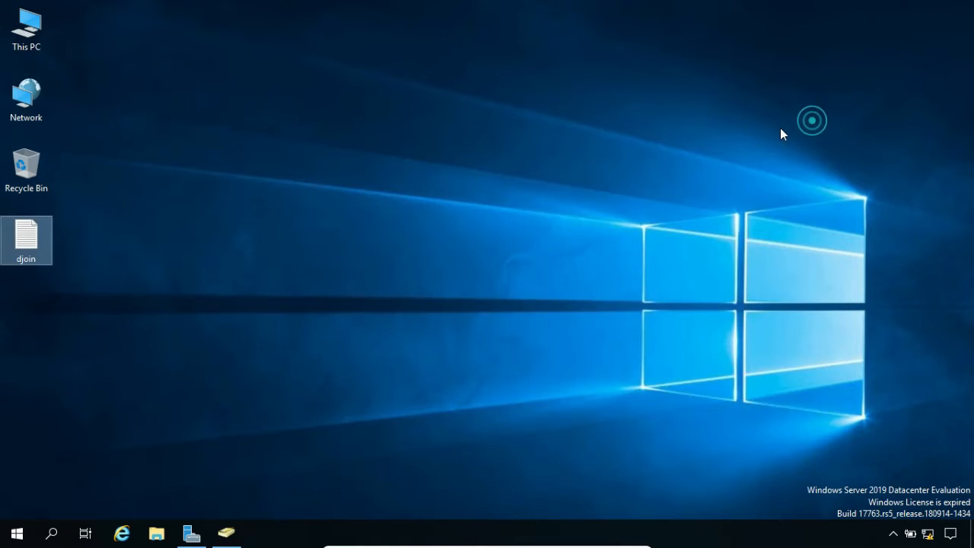
pyautogui.click(229, 533)
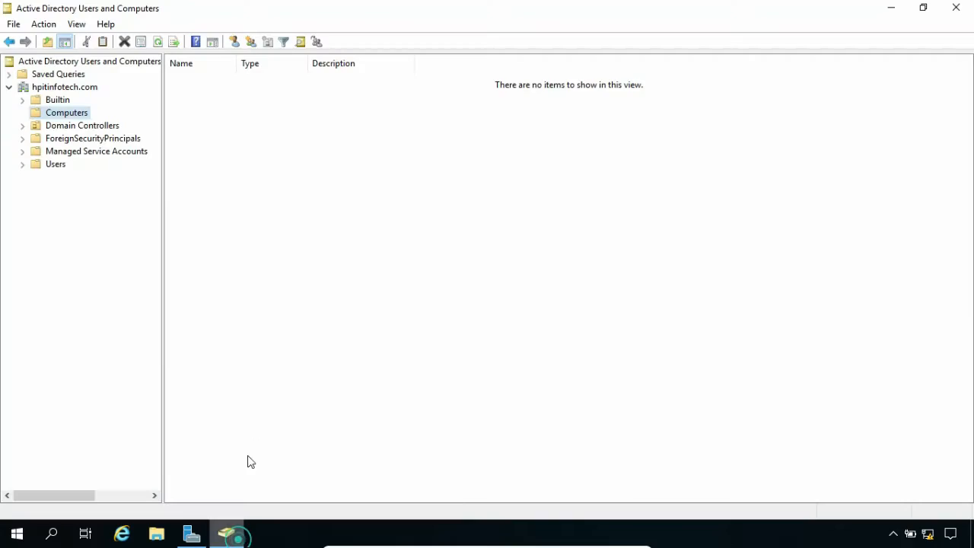
# - Refresh the Computers container so PC1 appears, select PC1, and close the console
pyautogui.click(158, 43)
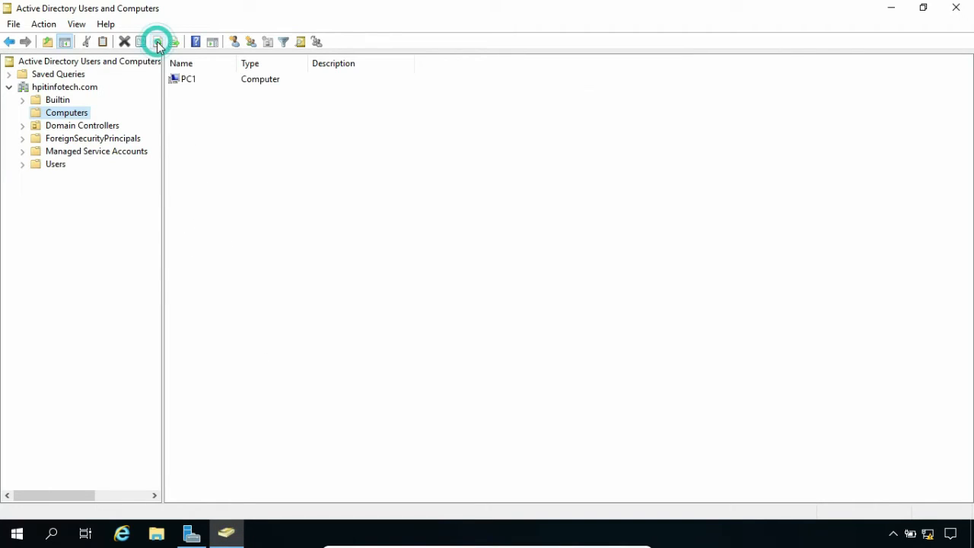
pyautogui.click(191, 82)
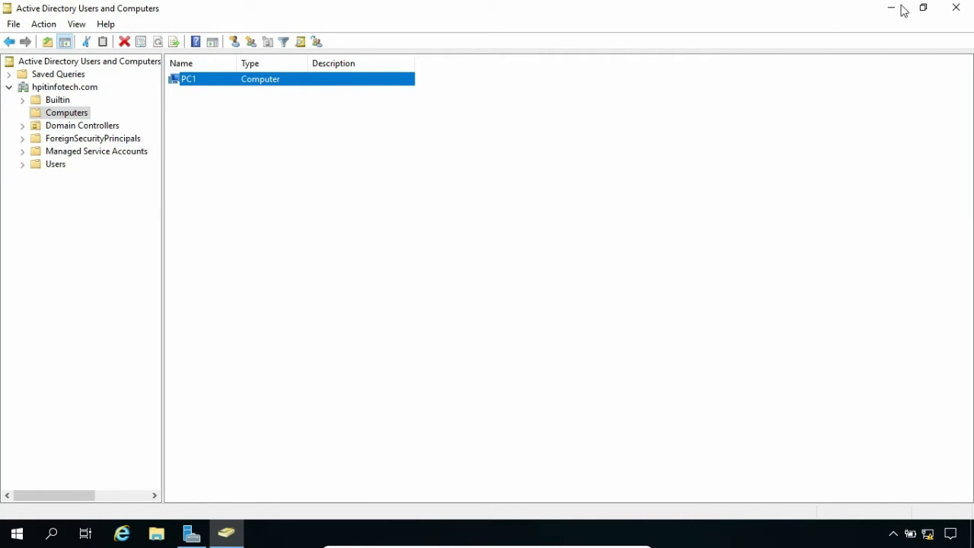
pyautogui.click(957, 9)
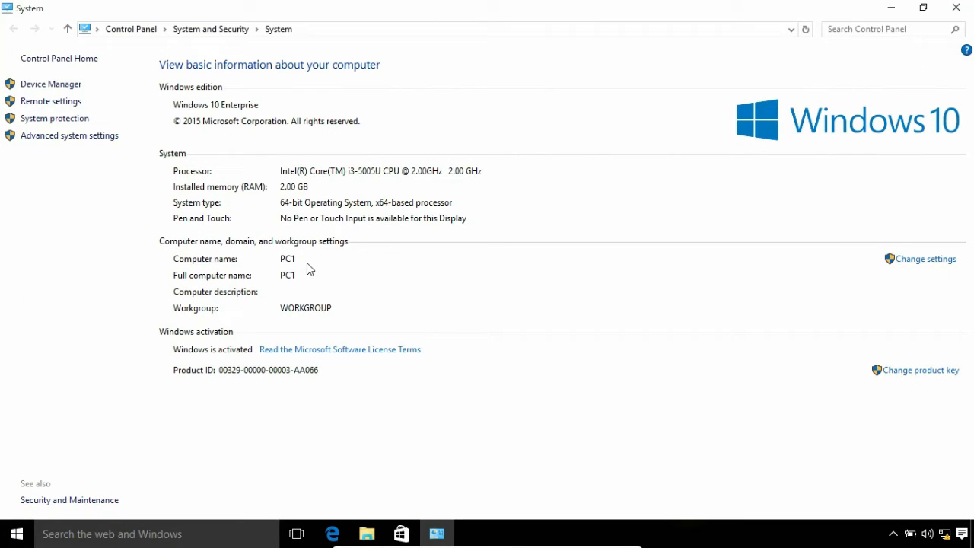
# - Close PC1's System window showing WORKGROUP and open the djoin file on its desktop
pyautogui.click(955, 7)
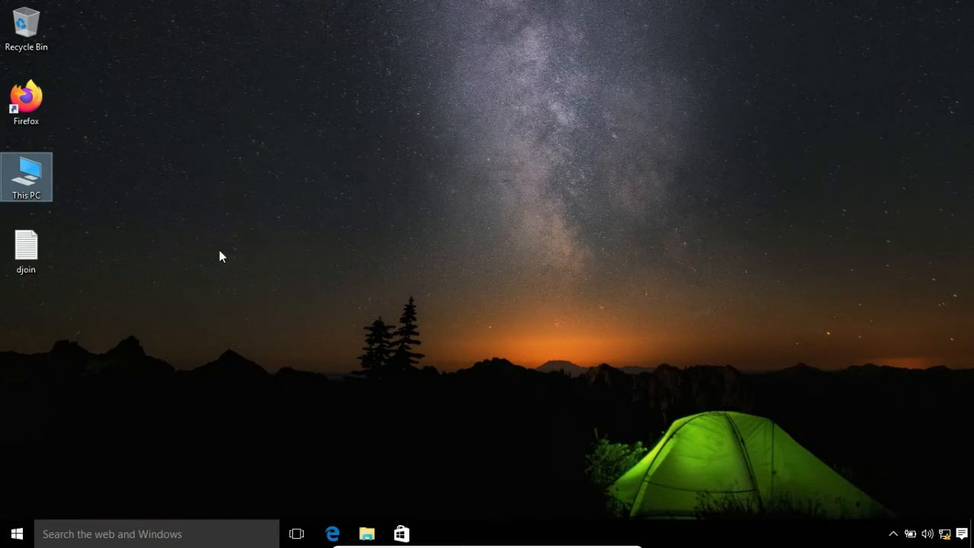
pyautogui.doubleClick(30, 259)
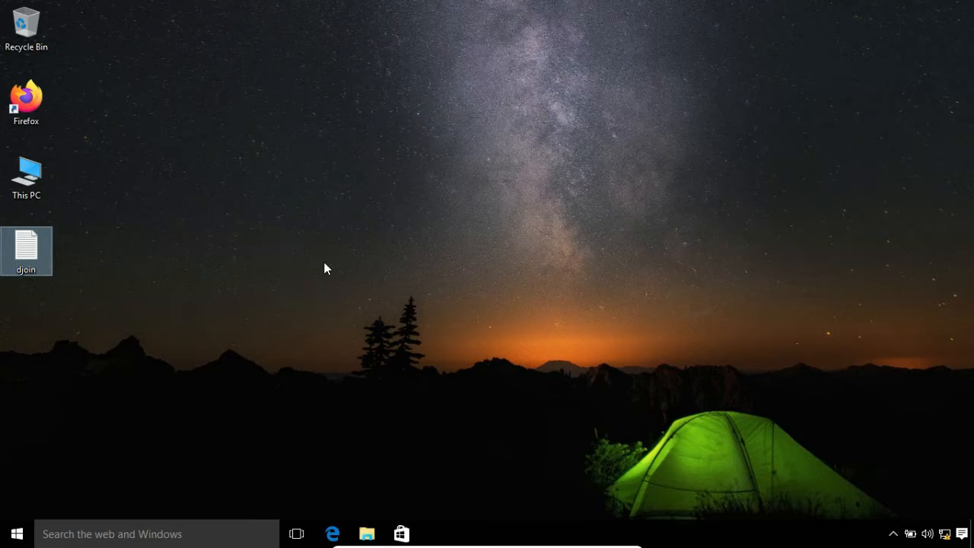
# - Open an administrator Command Prompt and set its console font size to 24
pyautogui.rightClick(20, 534)
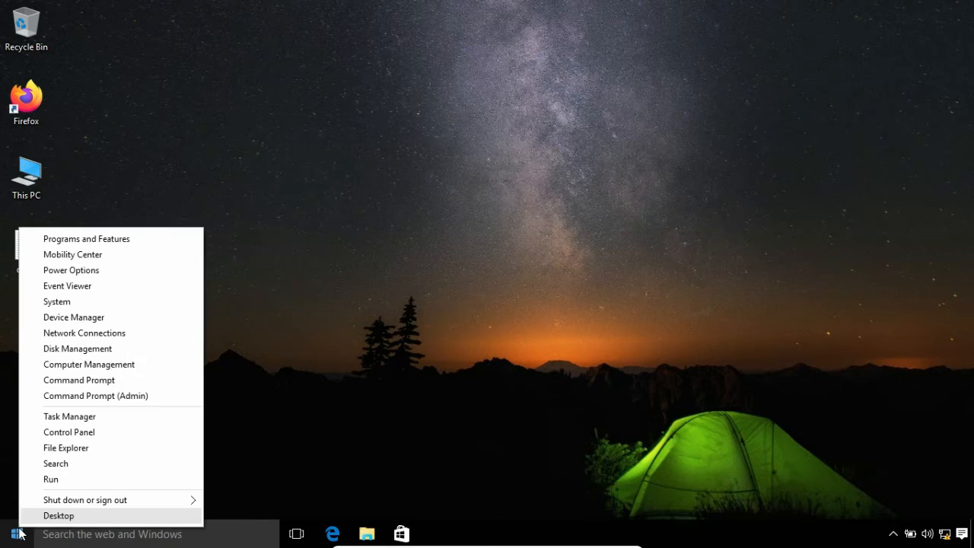
pyautogui.click(86, 396)
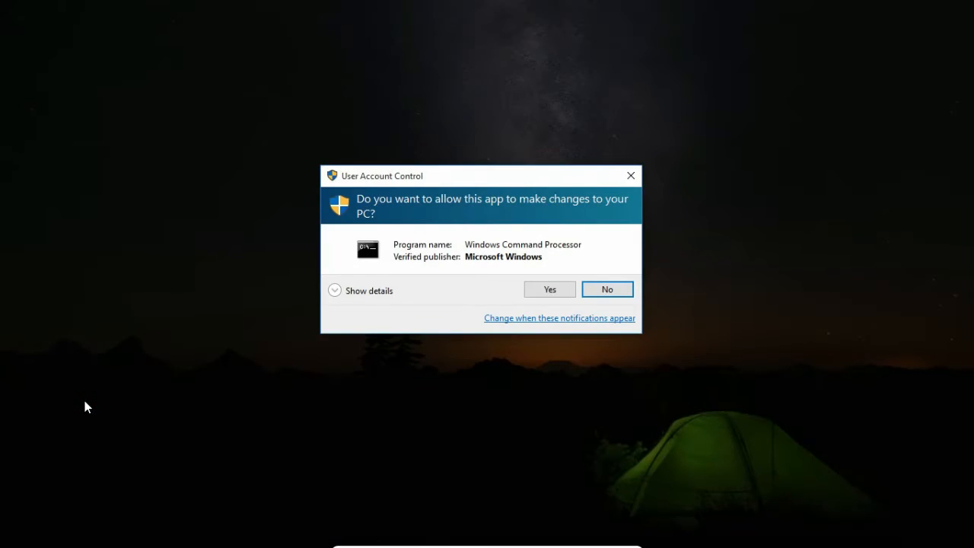
pyautogui.click(538, 294)
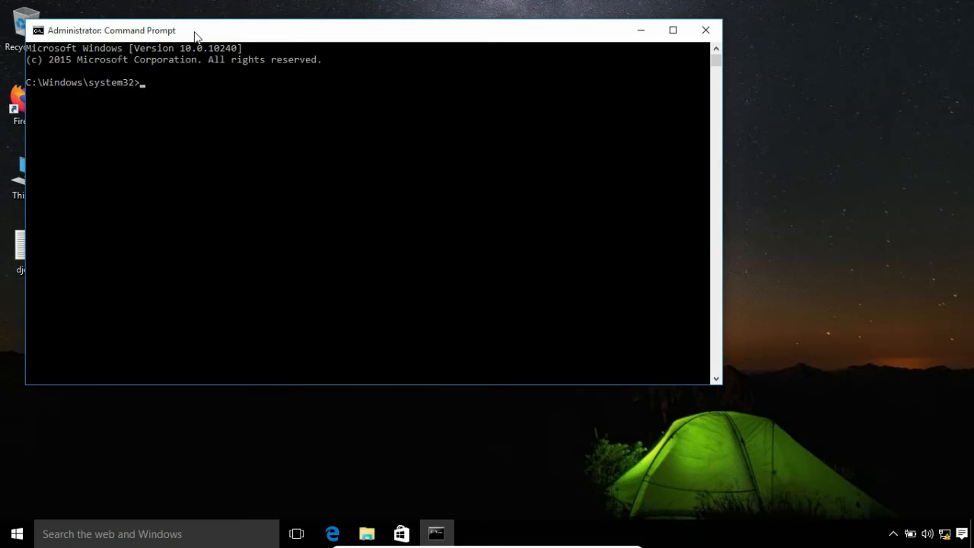
pyautogui.rightClick(194, 34)
pyautogui.click(229, 172)
pyautogui.click(94, 66)
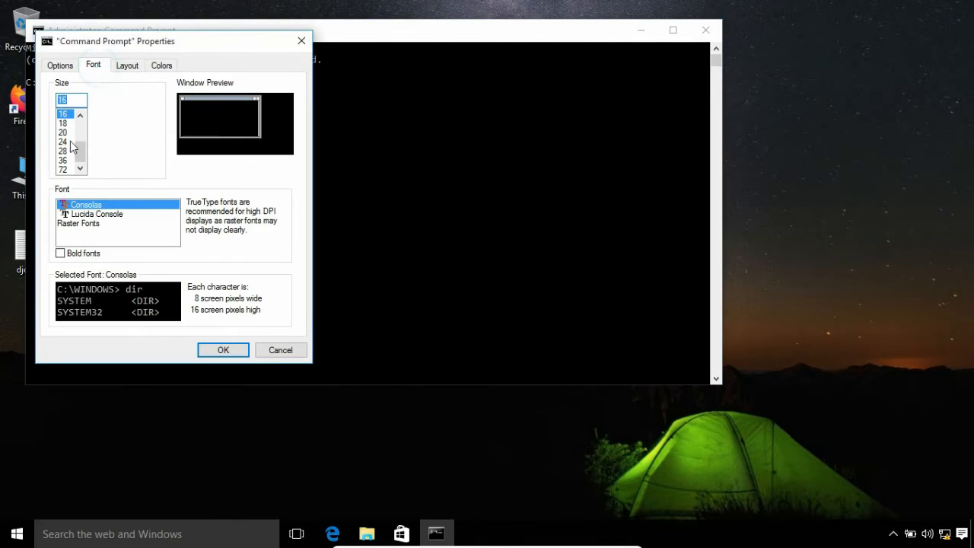
pyautogui.click(64, 142)
pyautogui.click(217, 351)
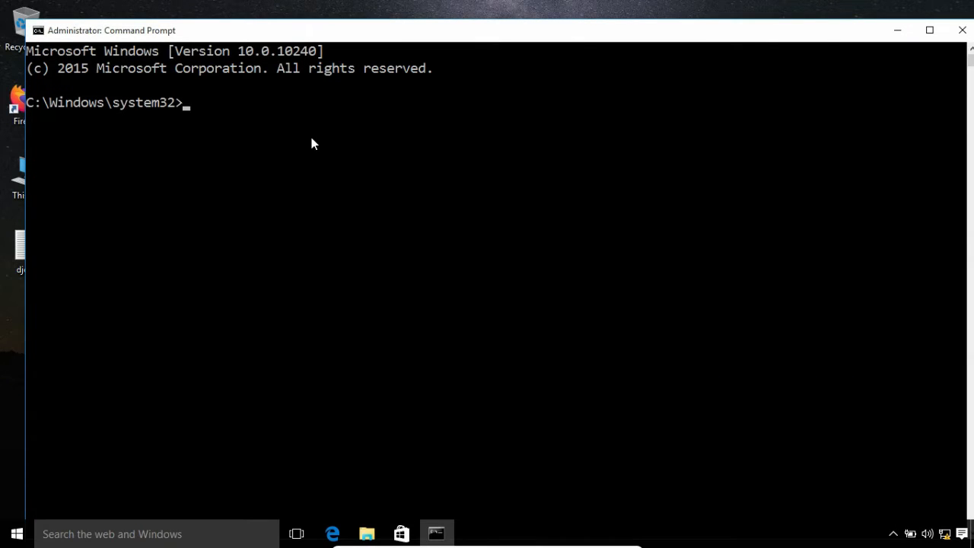
# - Run djoin /requestodj /loadfile c:\users\admin\Desktop\djoin.txt /windowspath %systemroot% /localos, then close the console
pyautogui.write('djoin /requesto')
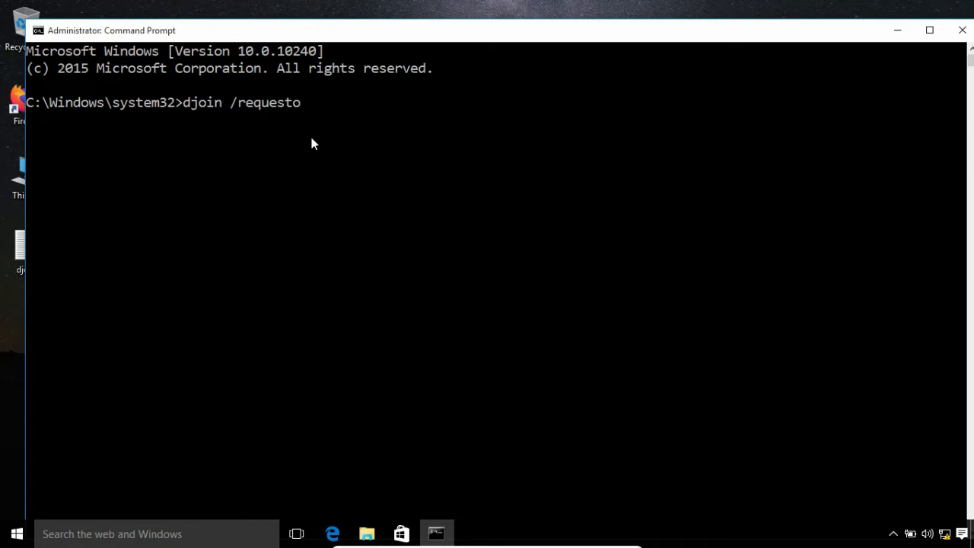
pyautogui.write('dj /loadfile')
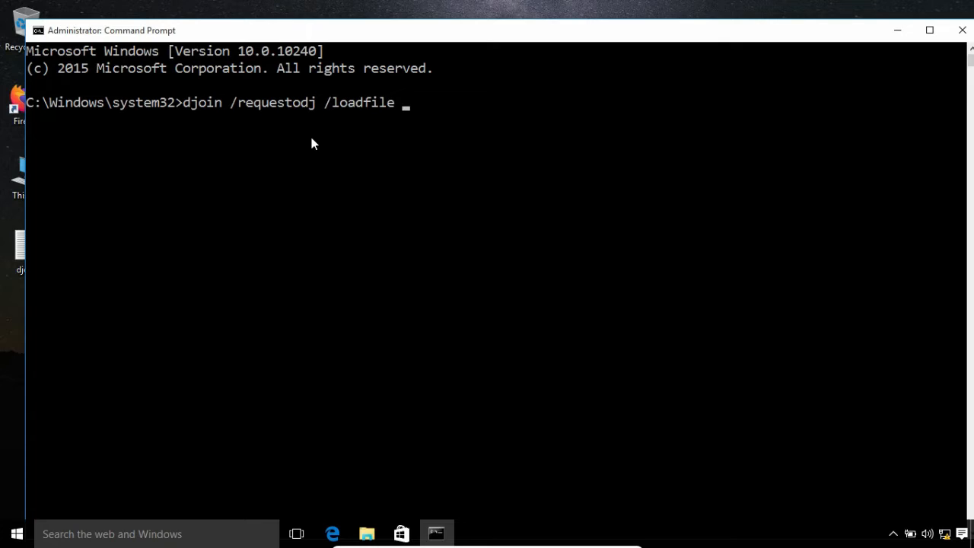
pyautogui.write(' c:\\users\\admin')
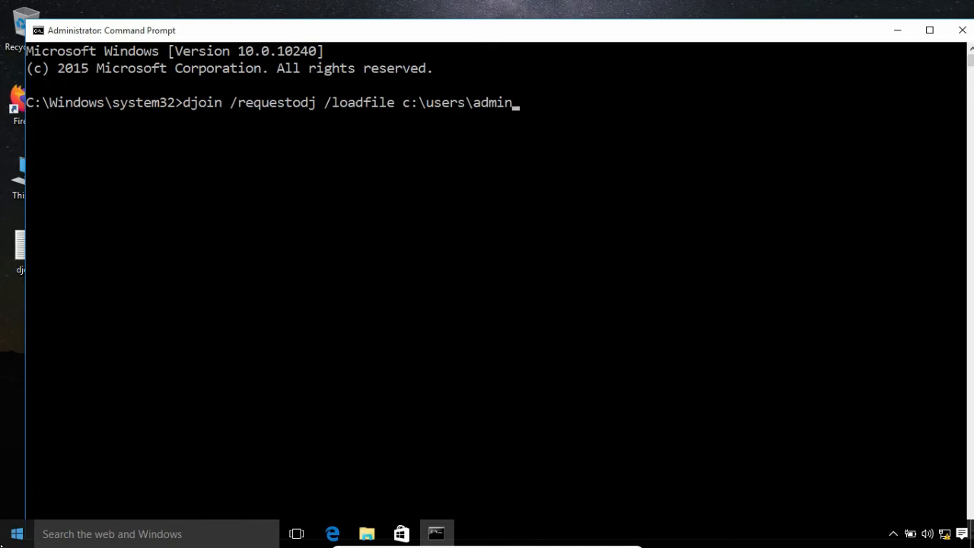
pyautogui.click(17, 533)
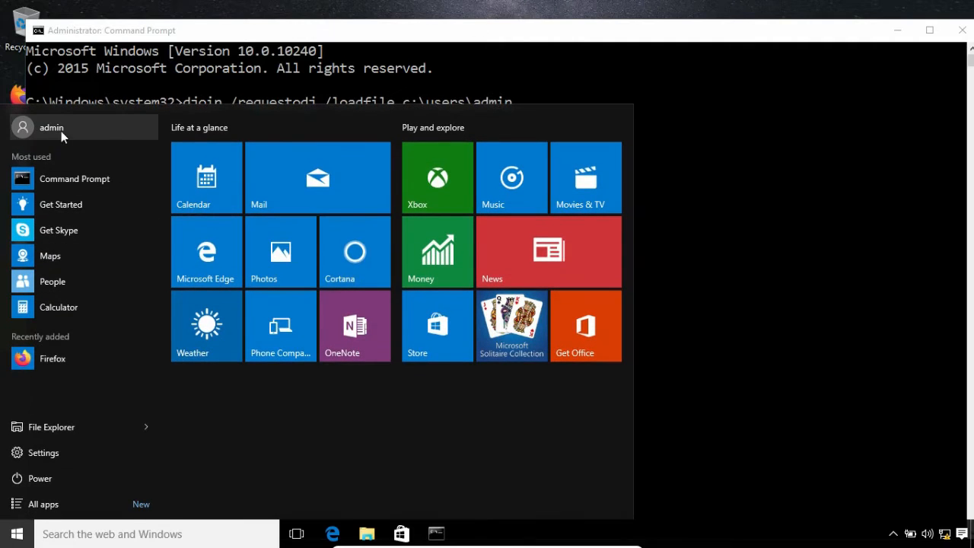
pyautogui.click(555, 98)
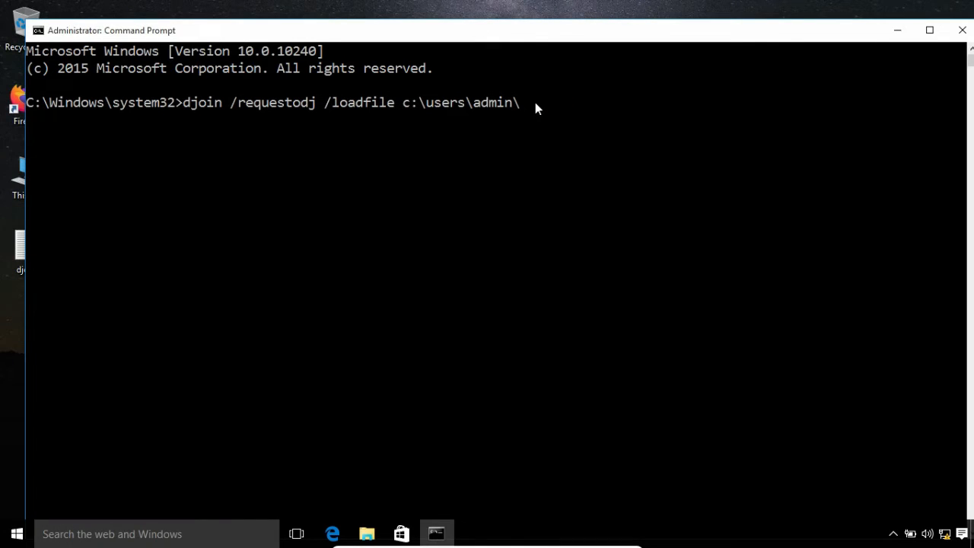
pyautogui.write('esktop\\djoin.txt')
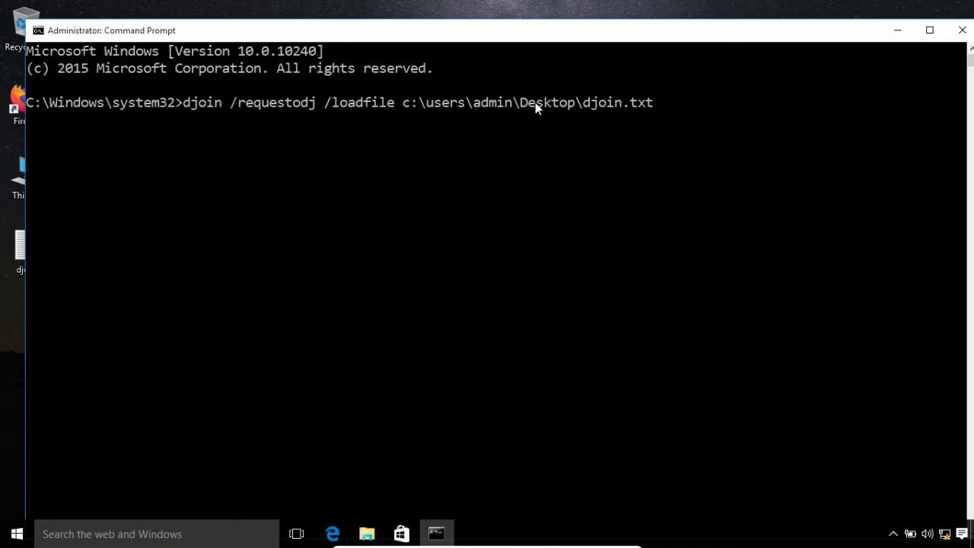
pyautogui.write(' /windowspath %')
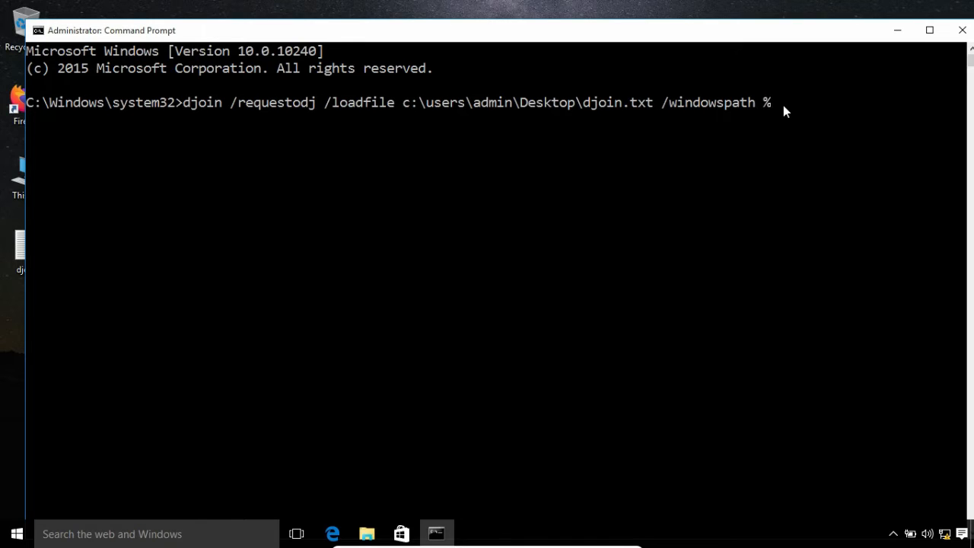
pyautogui.write('systemroot% /loca')
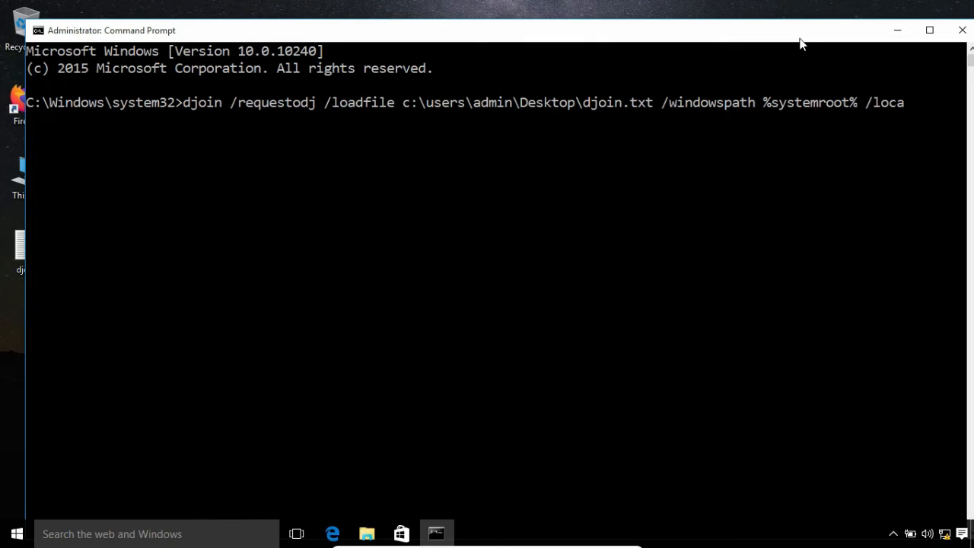
pyautogui.write('los')
pyautogui.press('Return')
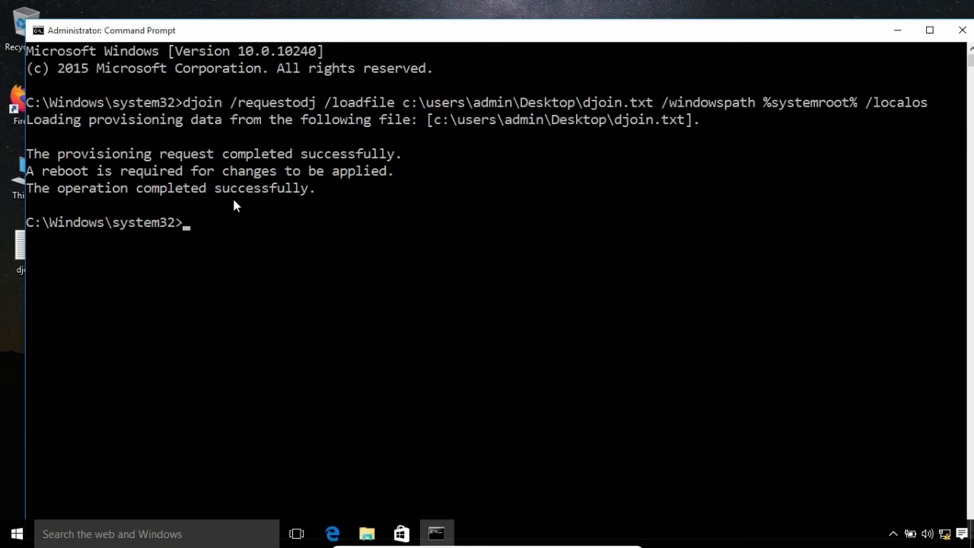
pyautogui.click(963, 30)
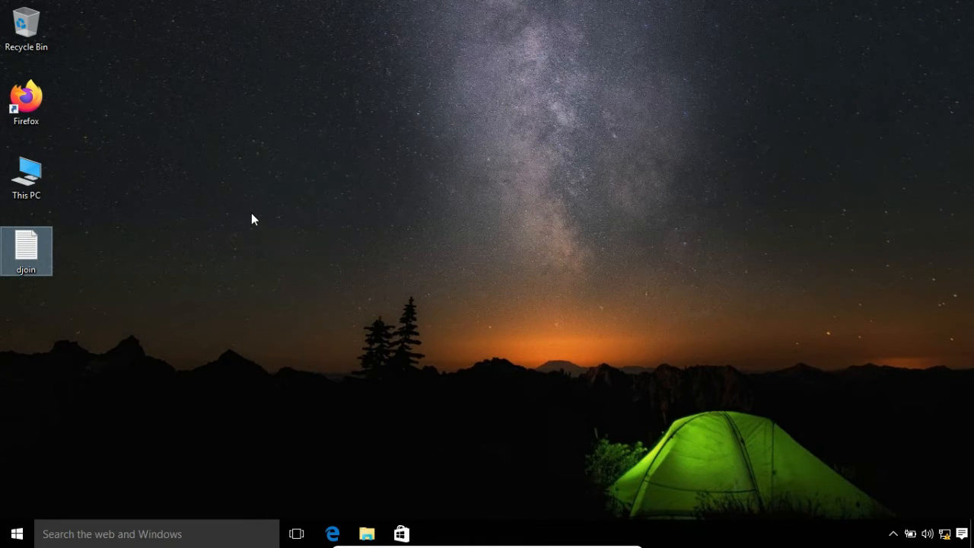
pyautogui.rightClick(24, 169)
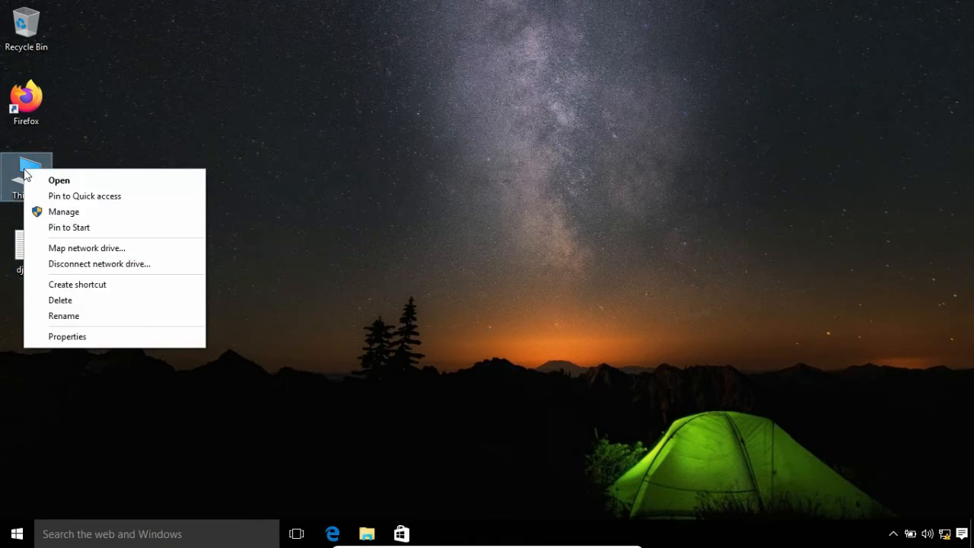
pyautogui.click(79, 337)
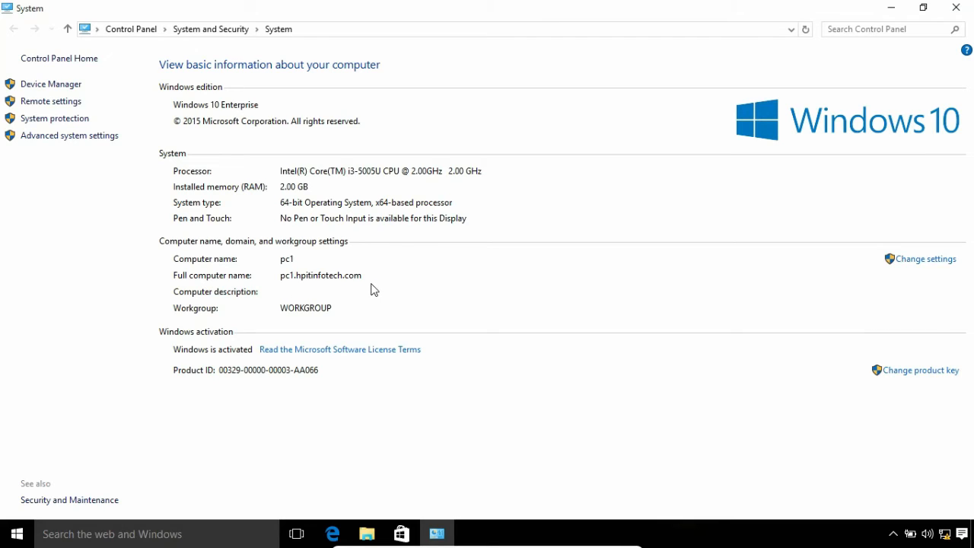
pyautogui.press('super+r')
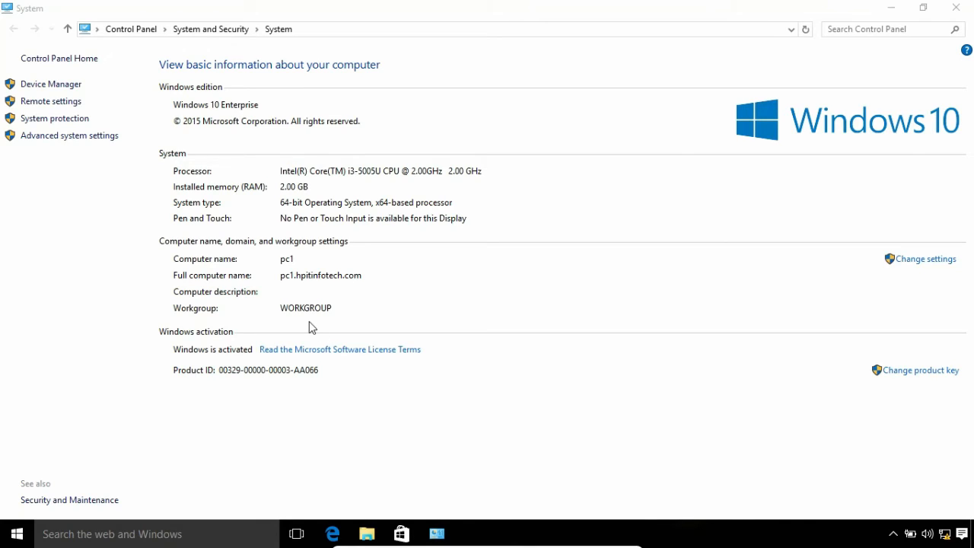
pyautogui.click(956, 7)
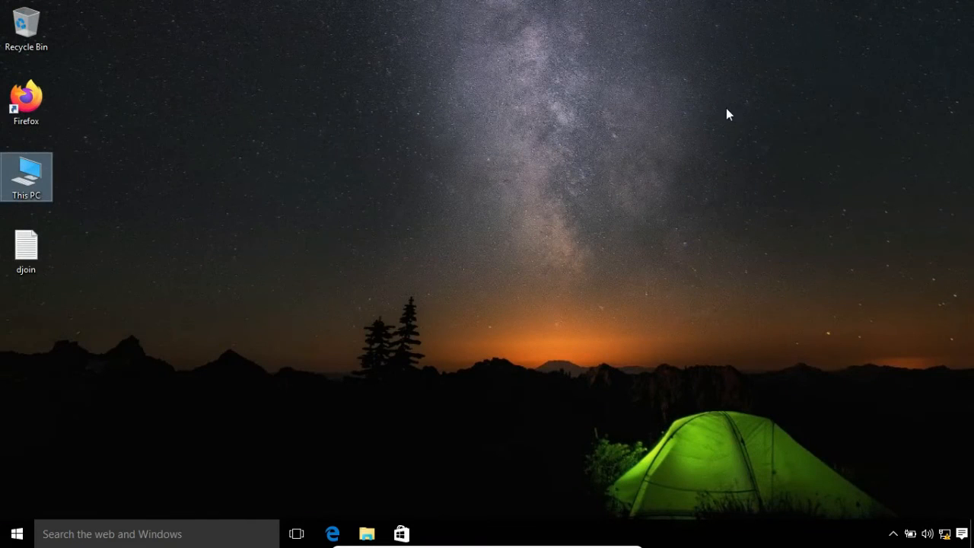
# - Restart PC1 from the Start button's power options to apply the domain join
pyautogui.rightClick(17, 533)
pyautogui.moveTo(91, 506)
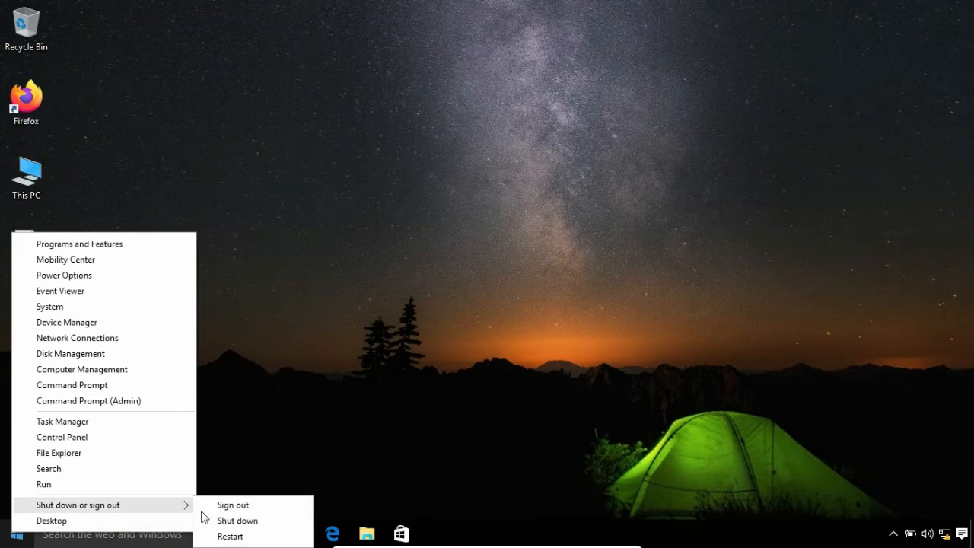
pyautogui.click(220, 537)
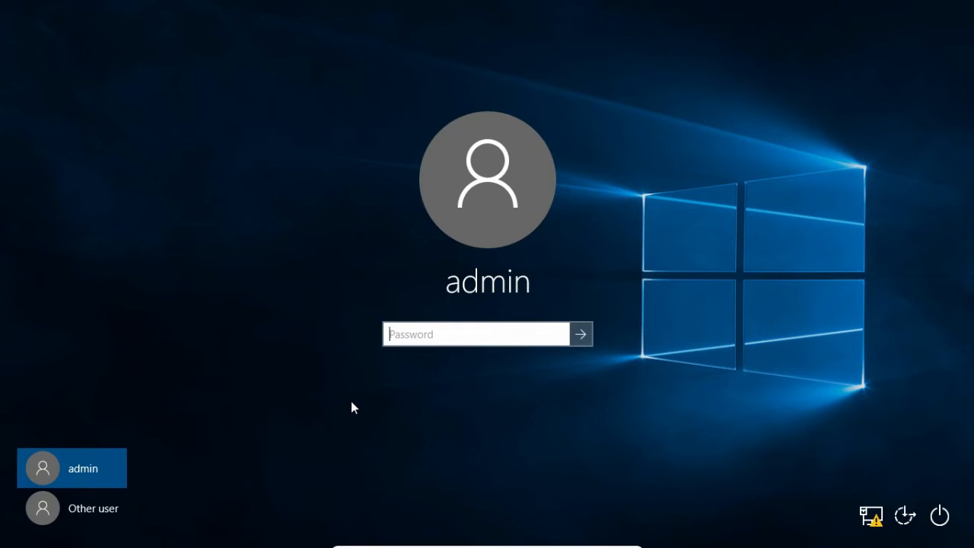
# - Sign back in as the local admin account with its password
pyautogui.click(106, 510)
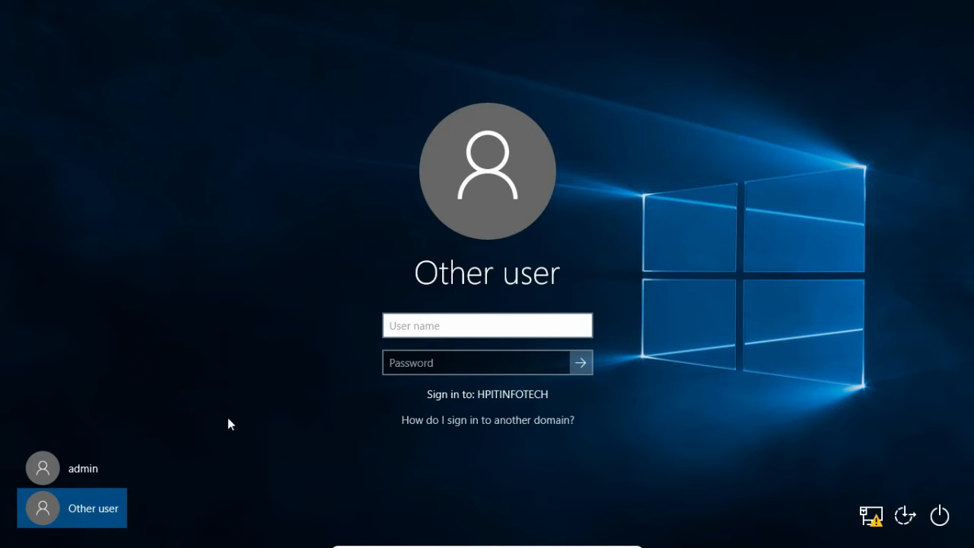
pyautogui.click(103, 468)
pyautogui.write('12345')
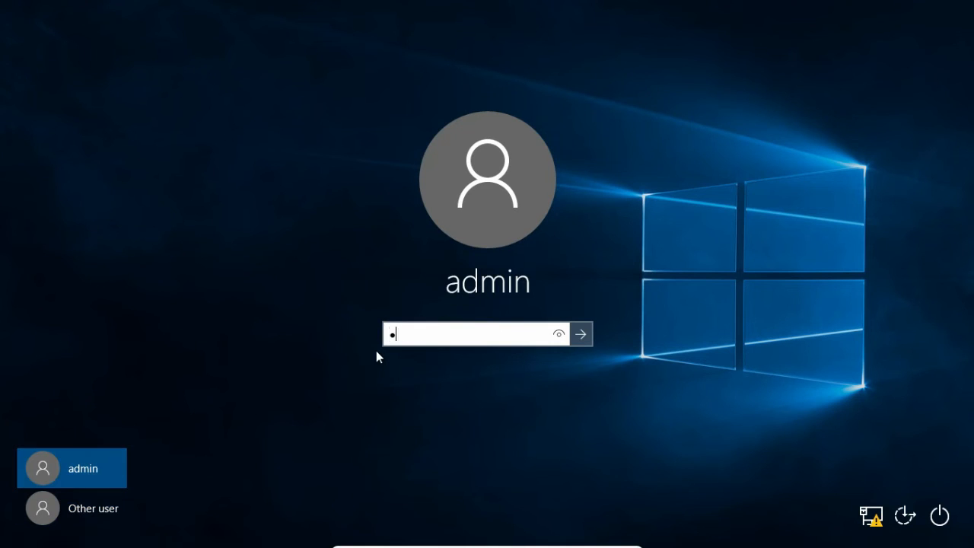
pyautogui.press('Return')
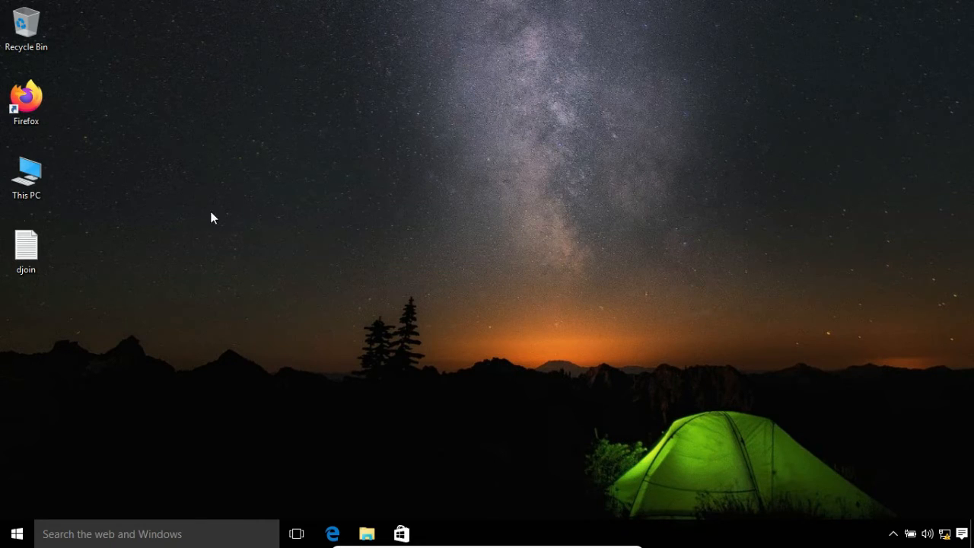
# - Open This PC's Properties to confirm PC1 now belongs to hpitinfotech.com
pyautogui.rightClick(21, 190)
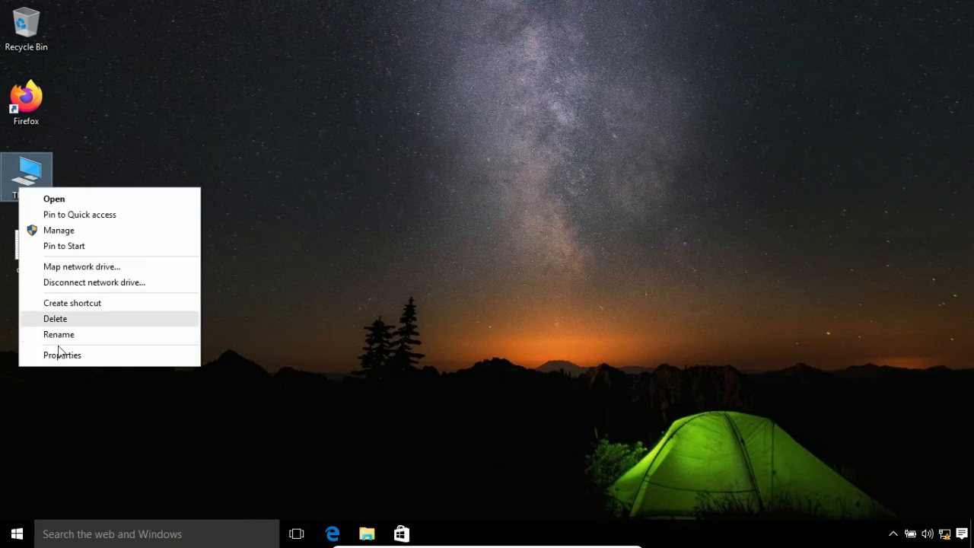
pyautogui.click(66, 360)
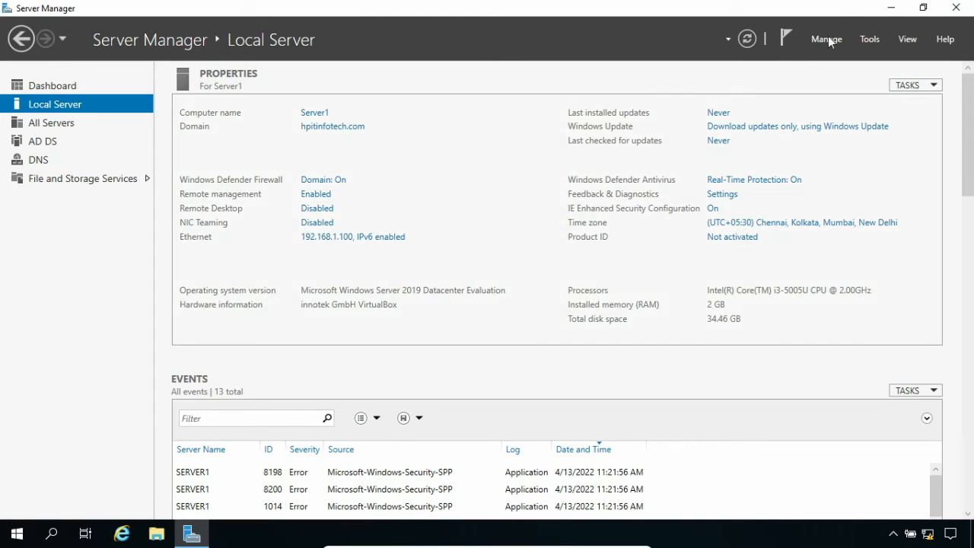
# - Open Active Directory Users and Computers and start a new user in the Users container
pyautogui.click(869, 38)
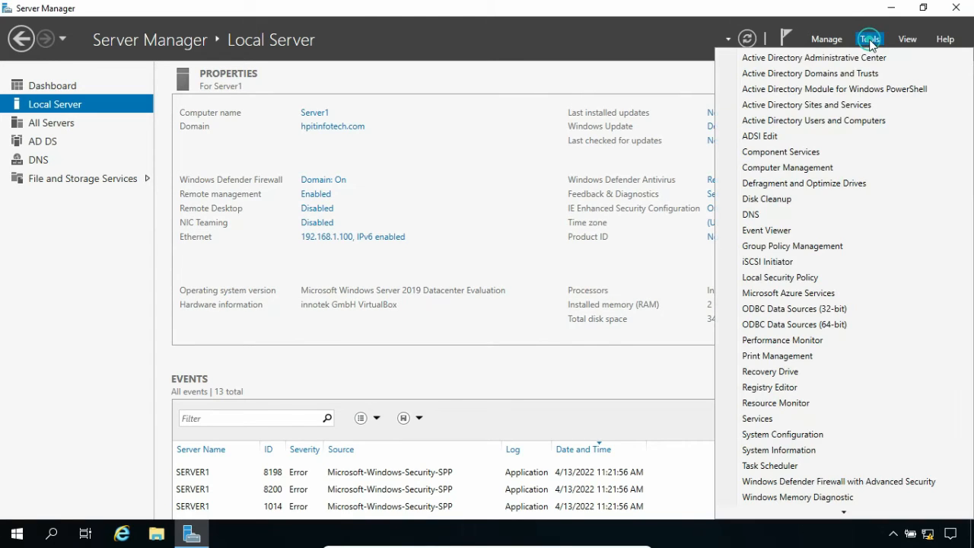
pyautogui.click(834, 120)
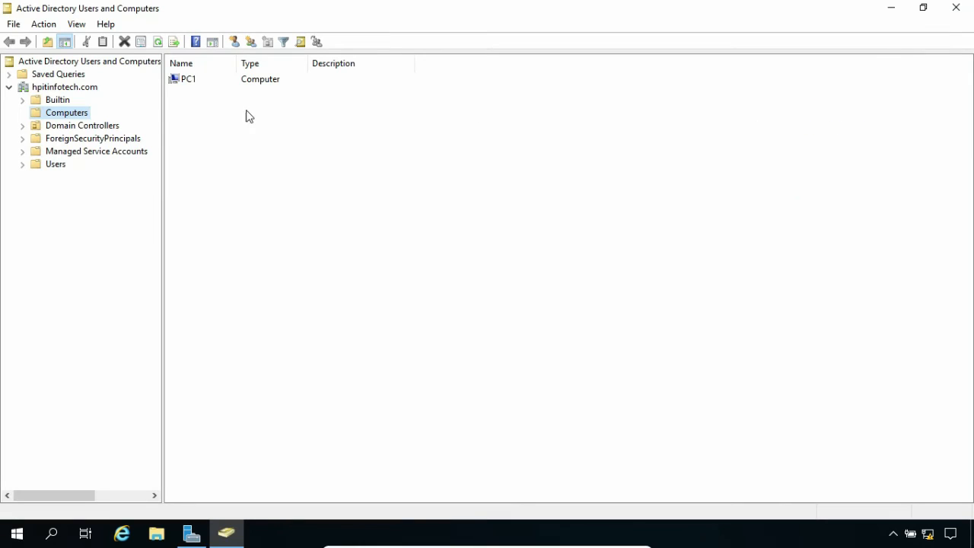
pyautogui.click(58, 165)
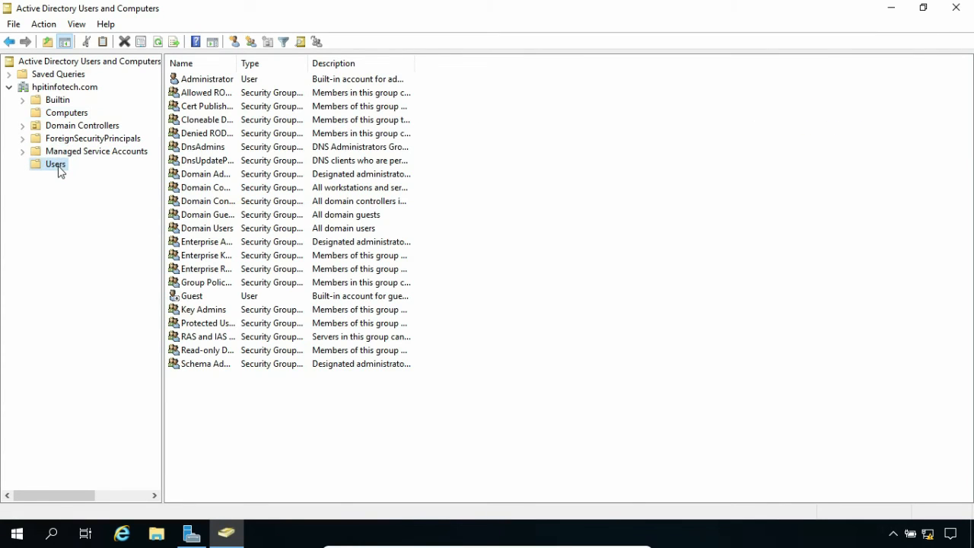
pyautogui.rightClick(61, 166)
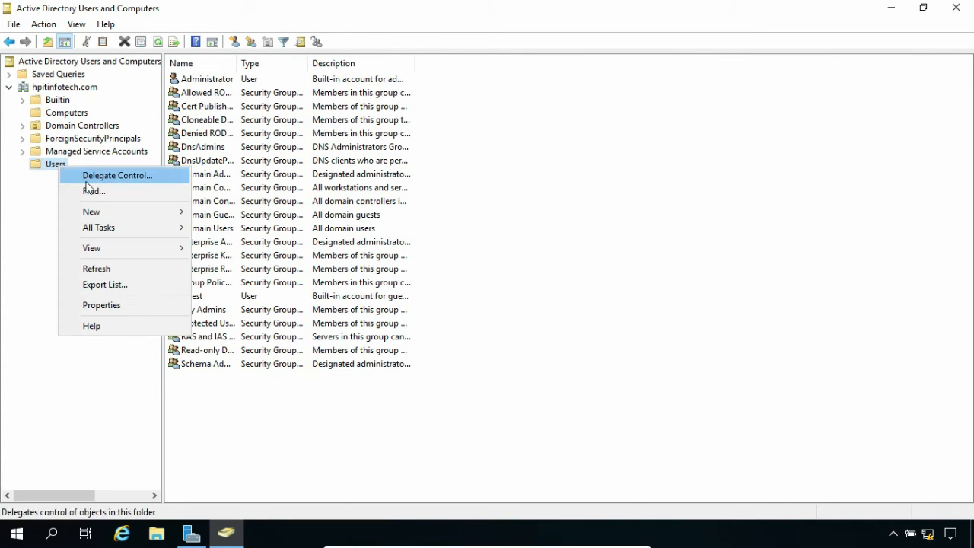
pyautogui.moveTo(115, 215)
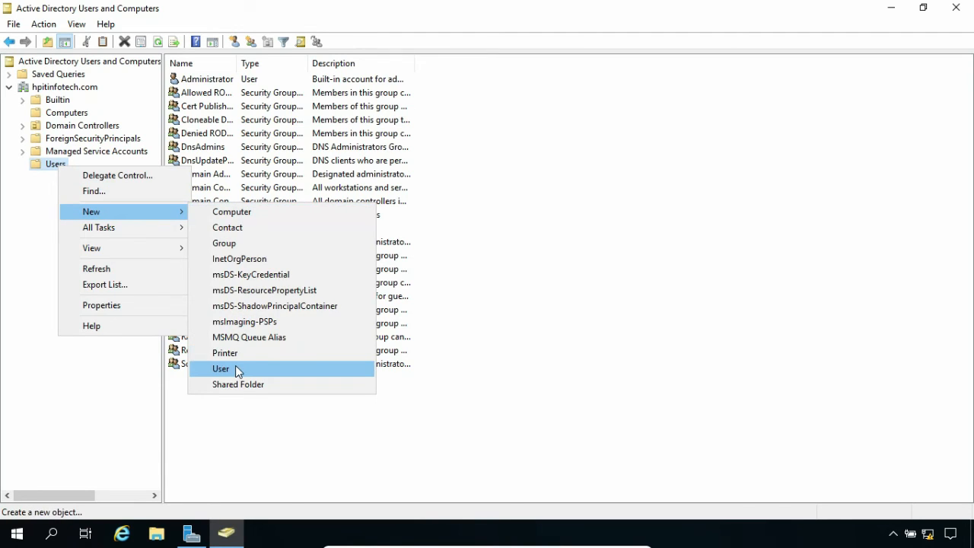
pyautogui.click(235, 365)
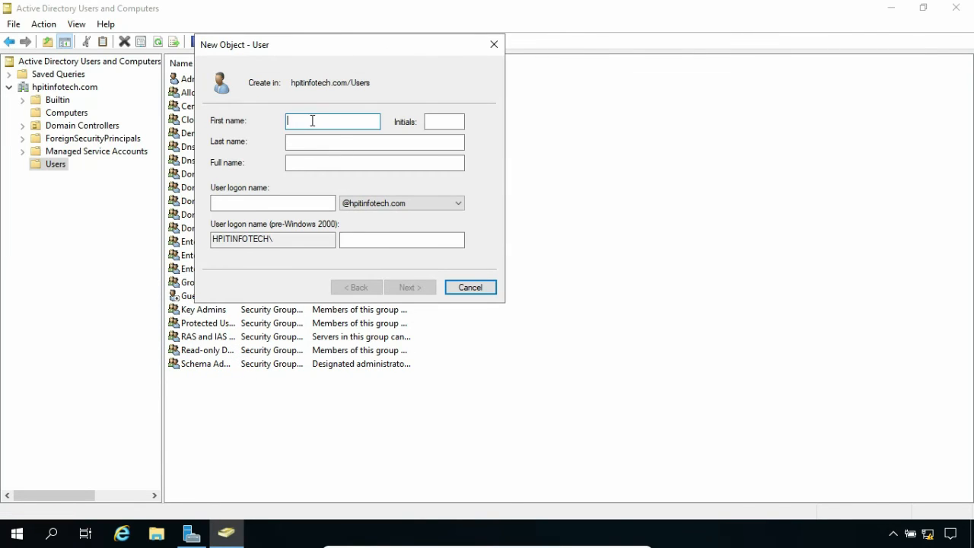
# - Enter the new user's first name, last name, and logon name
pyautogui.press('Tab')
pyautogui.click(302, 201)
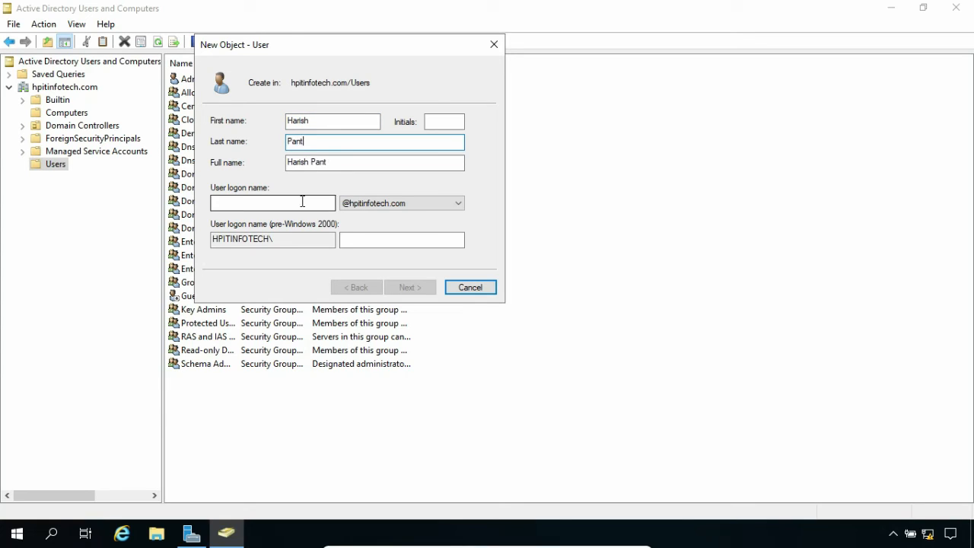
pyautogui.write('hp')
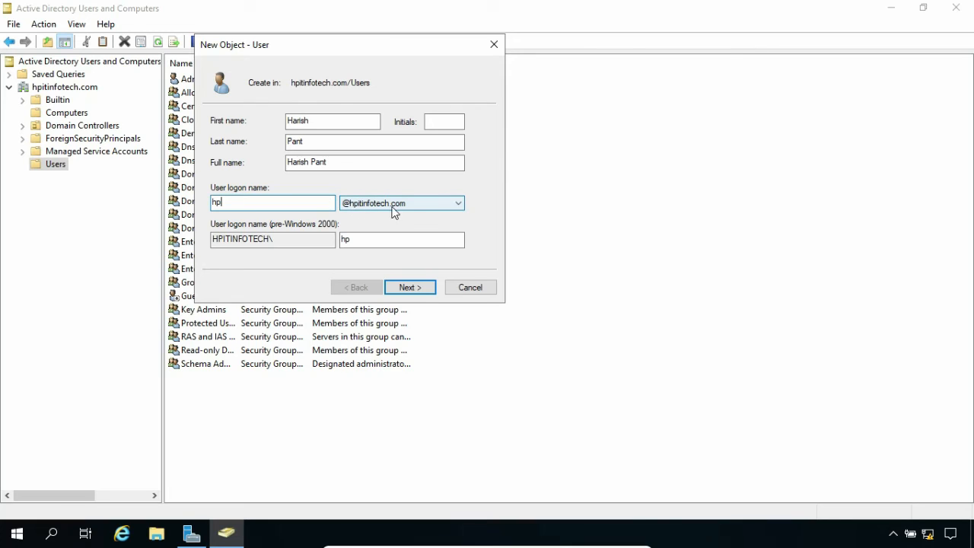
# - Set the user's password, never expiring and not requiring change at next logon, and finish creation
pyautogui.click(411, 287)
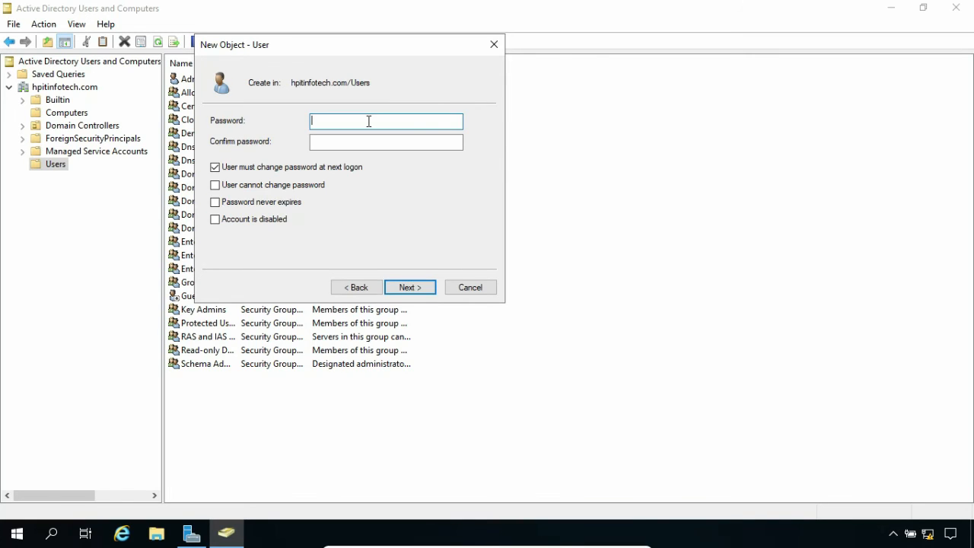
pyautogui.write('••••')
pyautogui.press('Tab')
pyautogui.write('••••••••')
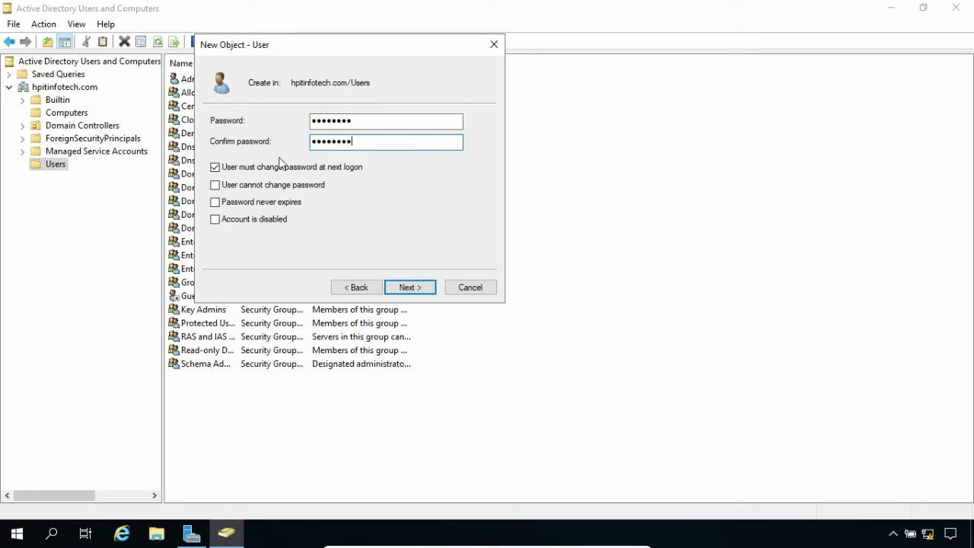
pyautogui.click(279, 162)
pyautogui.click(261, 202)
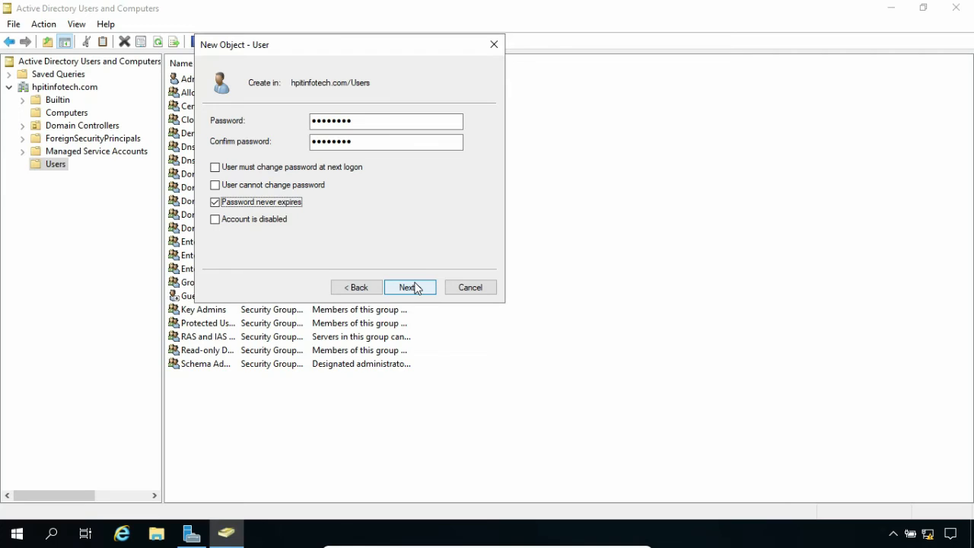
pyautogui.click(411, 287)
pyautogui.click(411, 287)
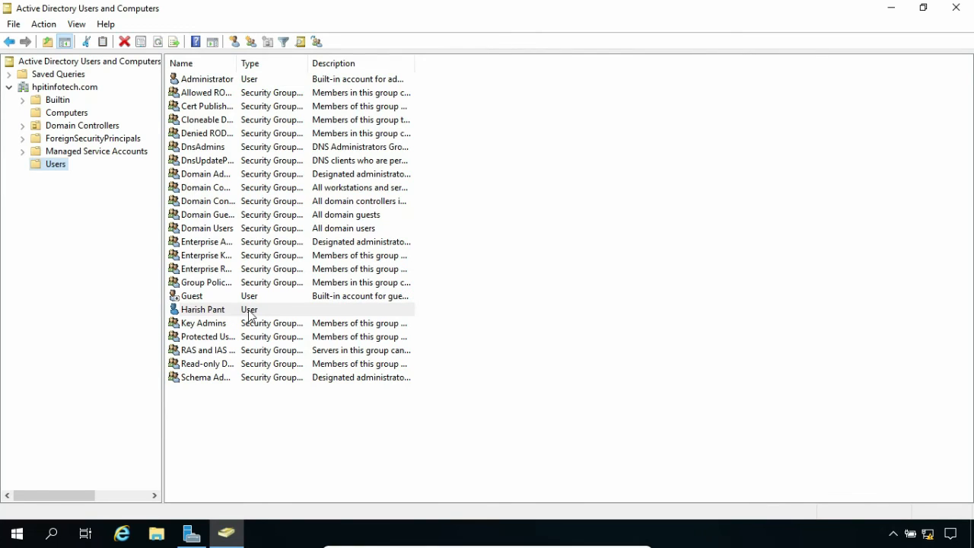
# - Select the new user, close PC1's System window, and open the Ethernet adapter's IPv4 properties
pyautogui.click(250, 312)
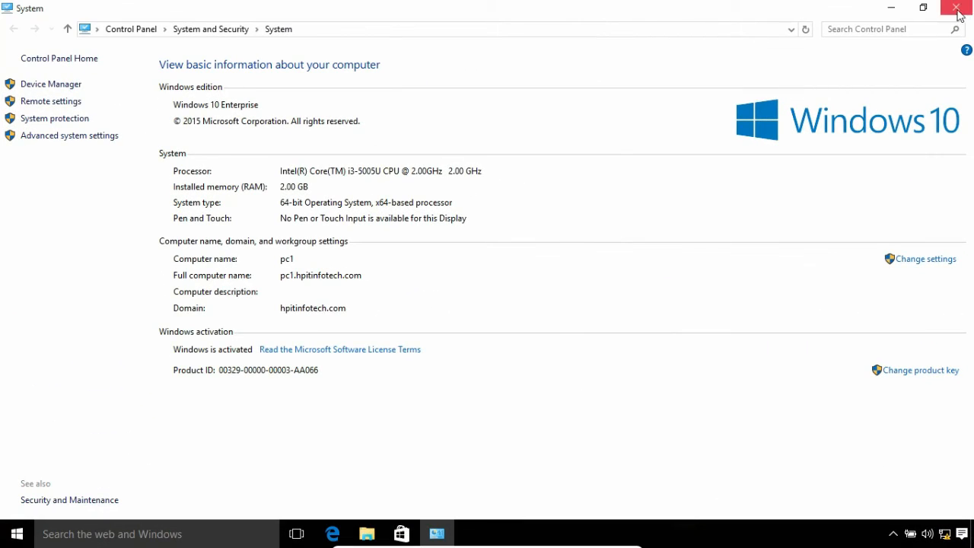
pyautogui.click(957, 8)
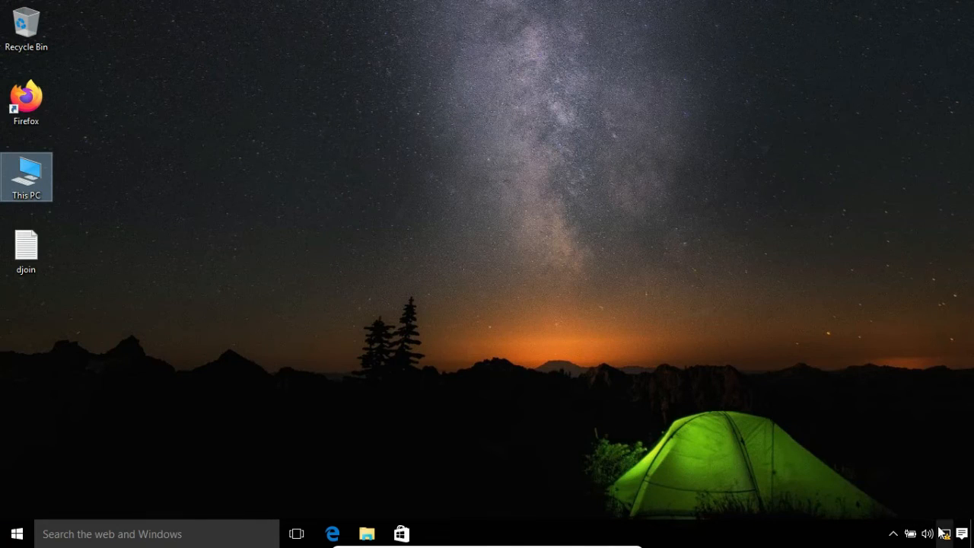
pyautogui.rightClick(945, 533)
pyautogui.click(858, 525)
pyautogui.click(469, 116)
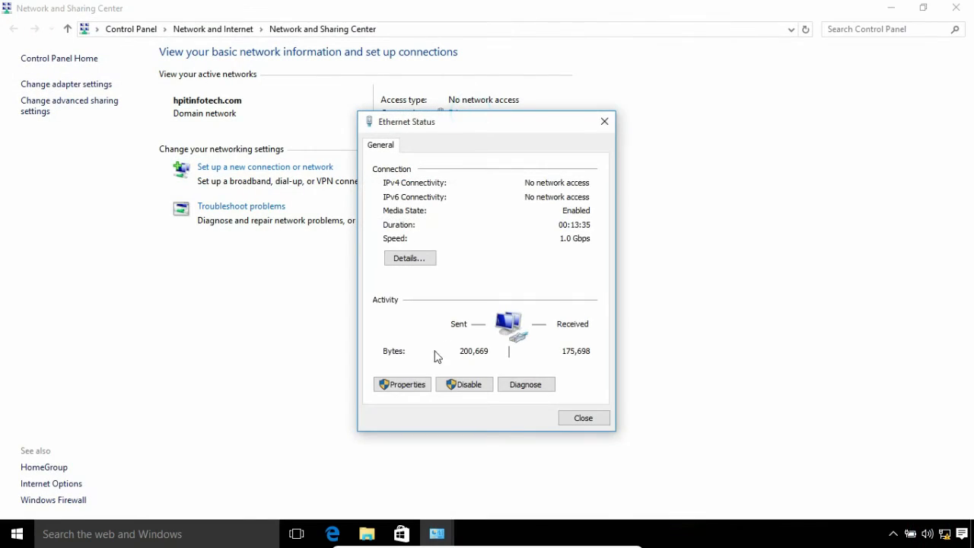
pyautogui.click(403, 385)
pyautogui.click(494, 286)
pyautogui.click(567, 353)
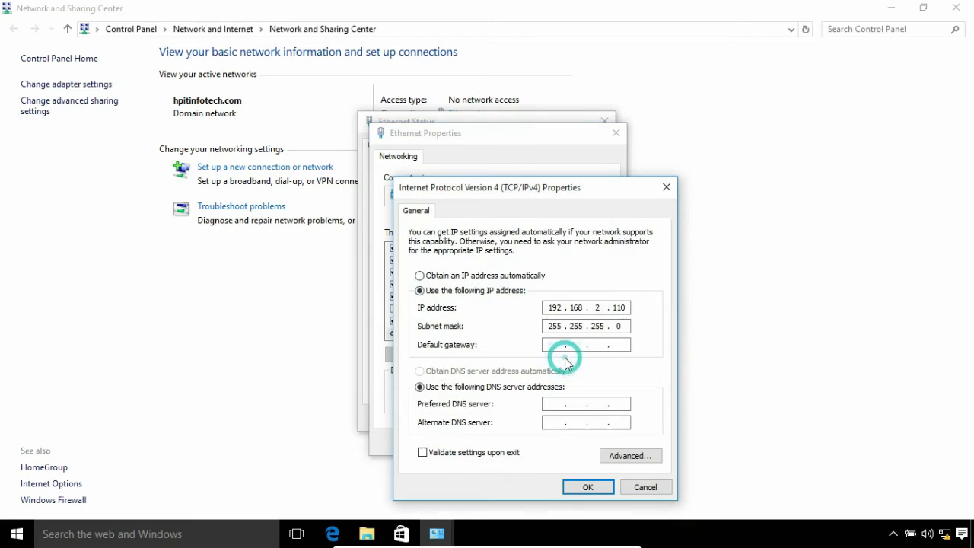
# - Enter static IP 192.168.1.110, mask 255.255.255.0, gateway 192.168.1.1 and DNS 192.168.1.100
pyautogui.click(494, 275)
pyautogui.click(498, 290)
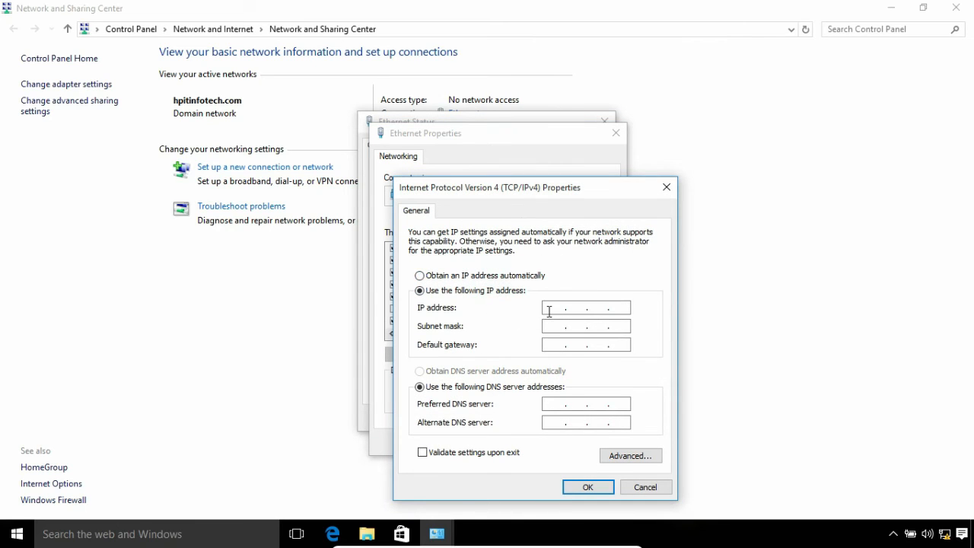
pyautogui.click(549, 311)
pyautogui.write('192 . 168 . 1 . 110')
pyautogui.click(551, 329)
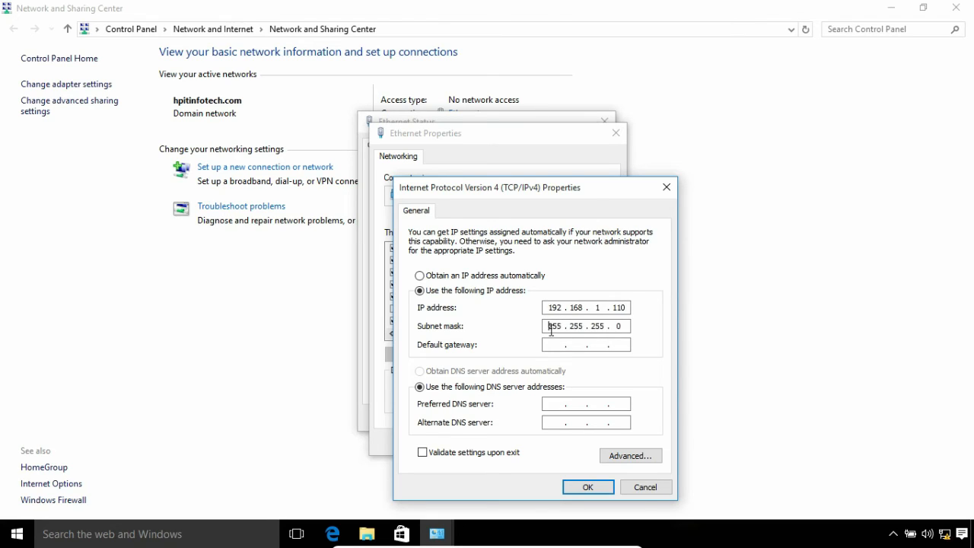
pyautogui.click(549, 344)
pyautogui.write('192 . 168 . 1 . 1')
pyautogui.click(556, 405)
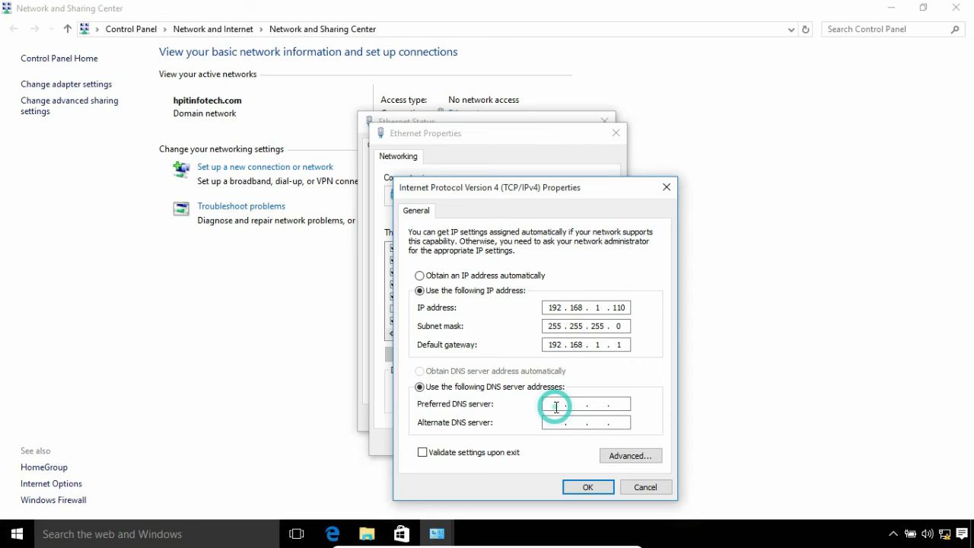
pyautogui.write('192 . 168 . 1 ')
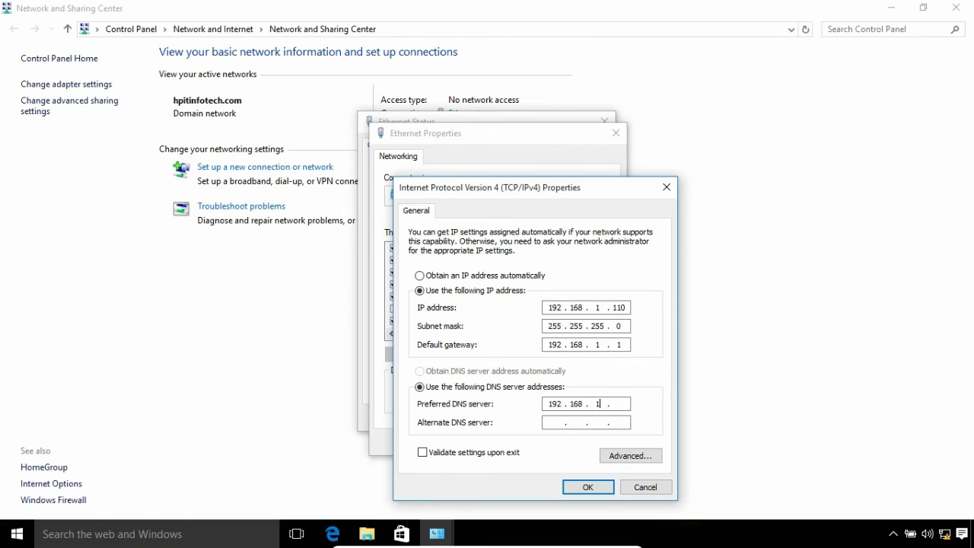
pyautogui.write('. 100')
# - Apply the IPv4 settings and close the Ethernet and Network and Sharing Center windows
pyautogui.click(590, 488)
pyautogui.click(547, 448)
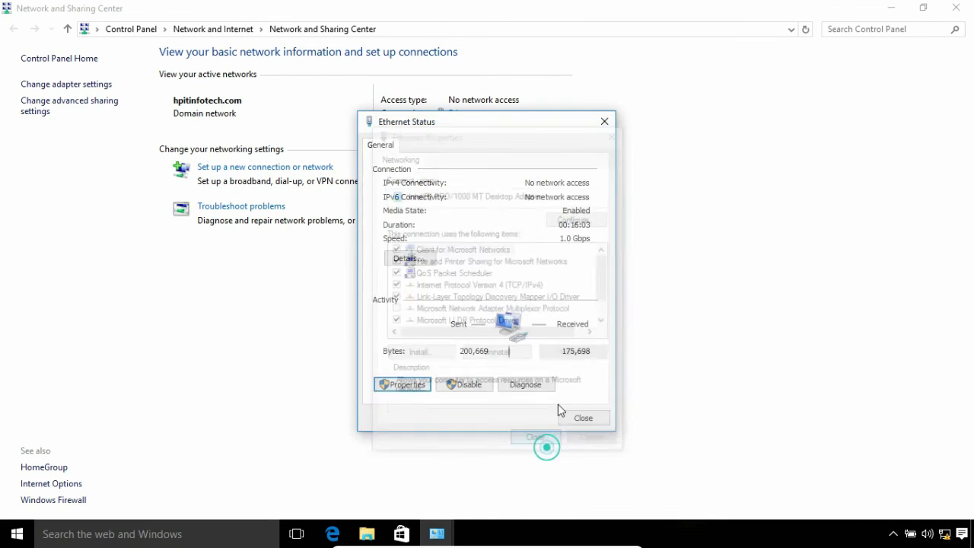
pyautogui.click(598, 422)
pyautogui.click(946, 8)
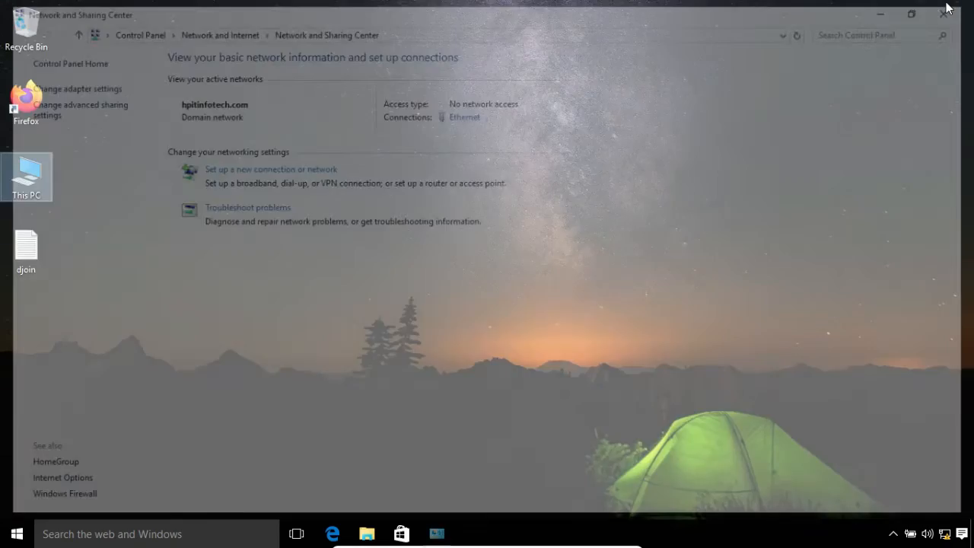
# - Sign out of the local administrator account on PC1 from the Start menu
pyautogui.click(11, 536)
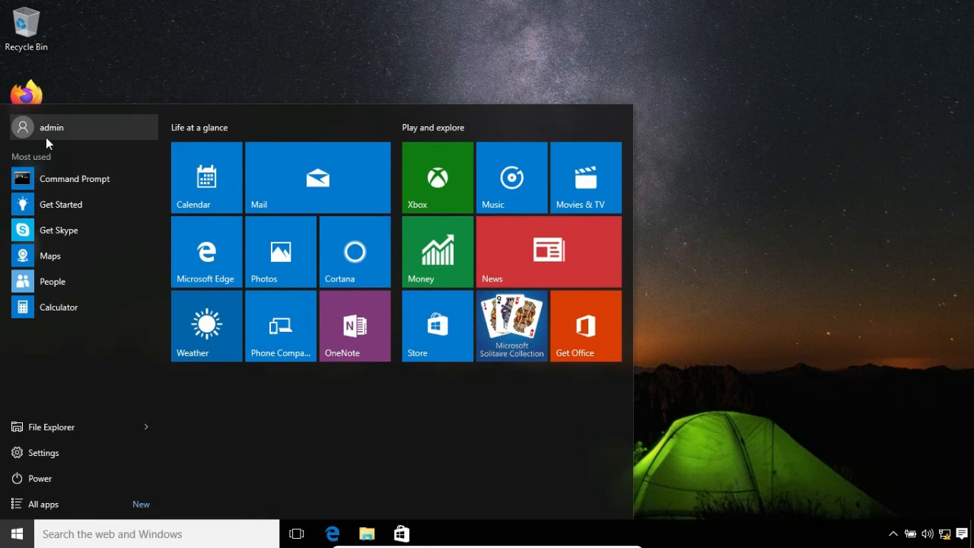
pyautogui.click(45, 139)
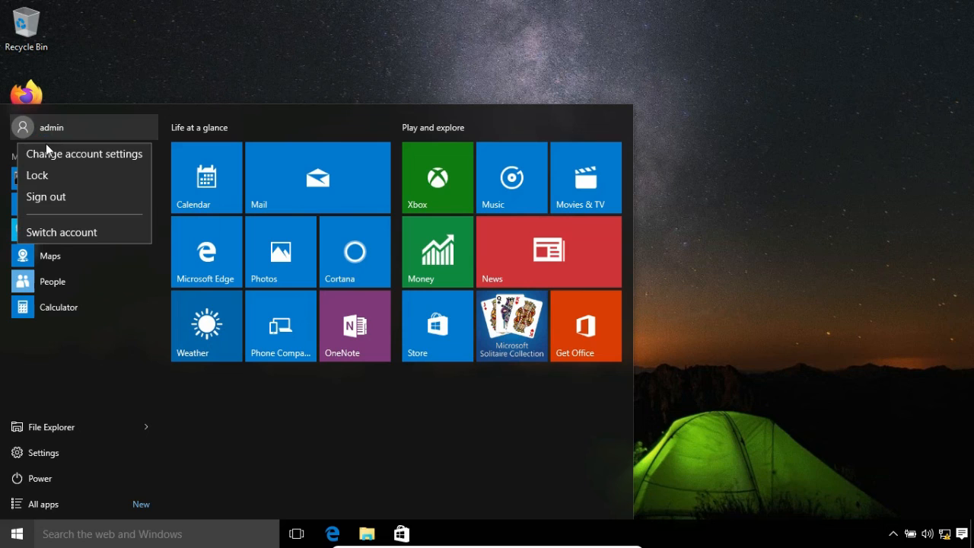
pyautogui.click(50, 198)
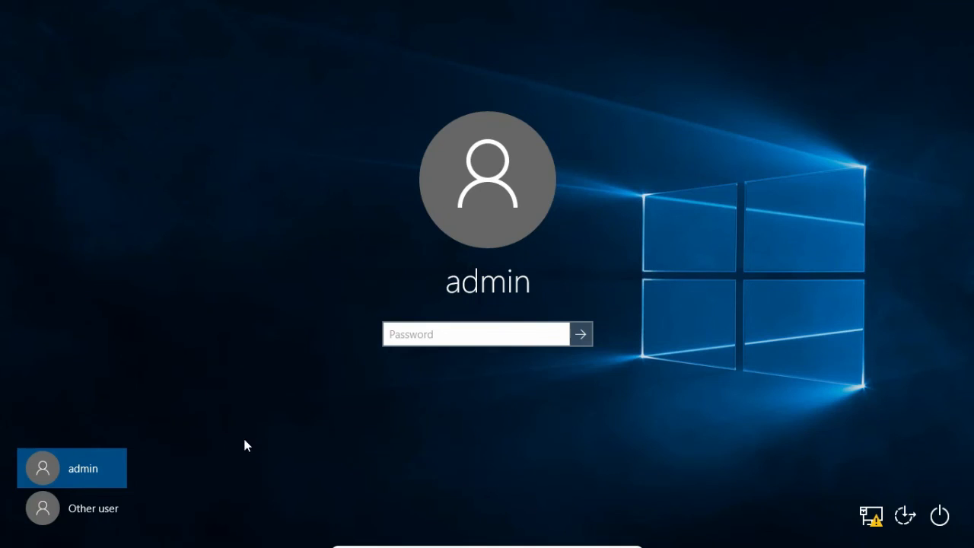
# - Sign in to PC1 as Other user with the new domain user's logon name and password
pyautogui.click(103, 523)
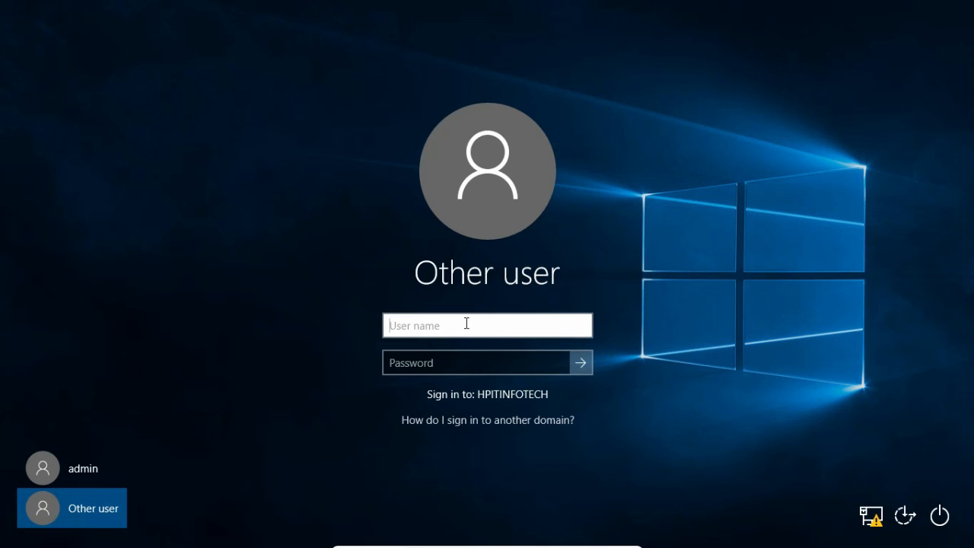
pyautogui.write('hp')
pyautogui.click(440, 366)
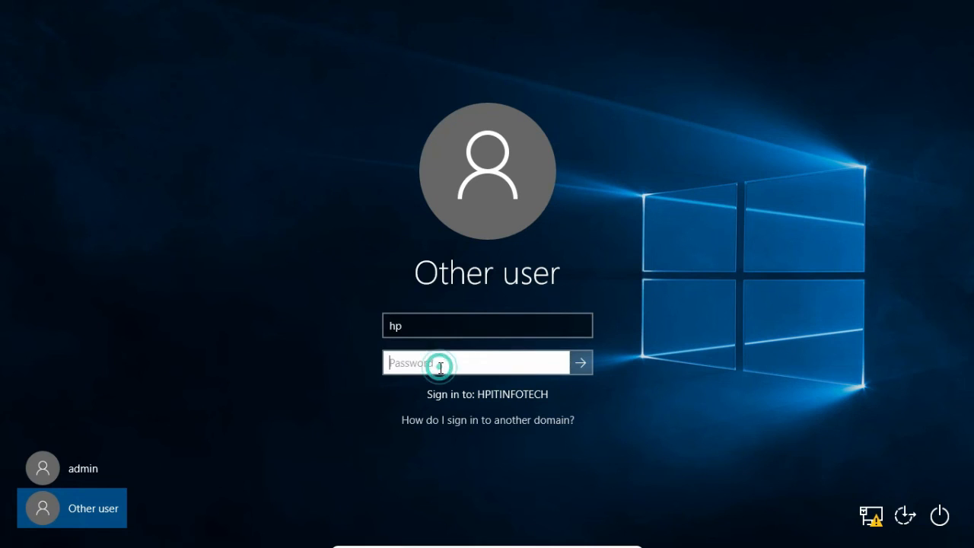
pyautogui.write('•••••••')
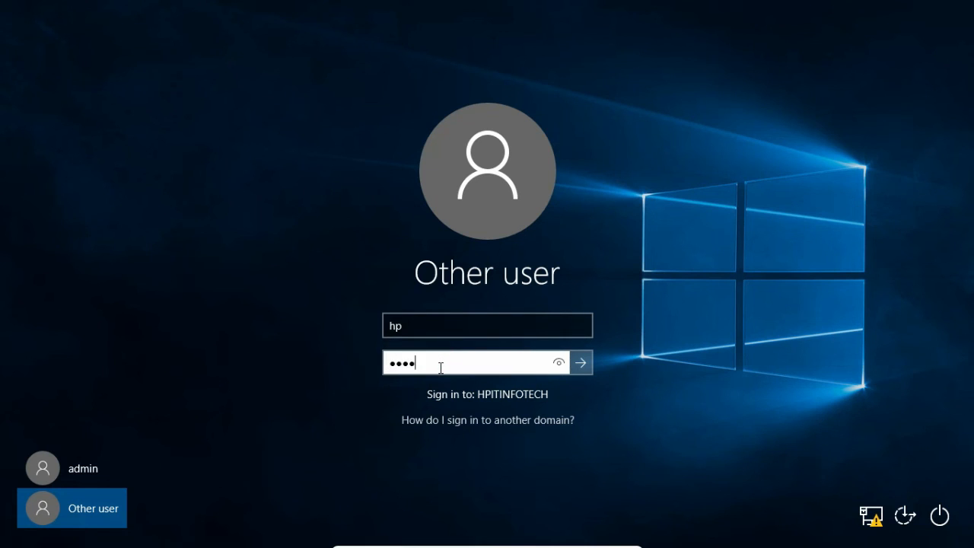
pyautogui.press('Return')
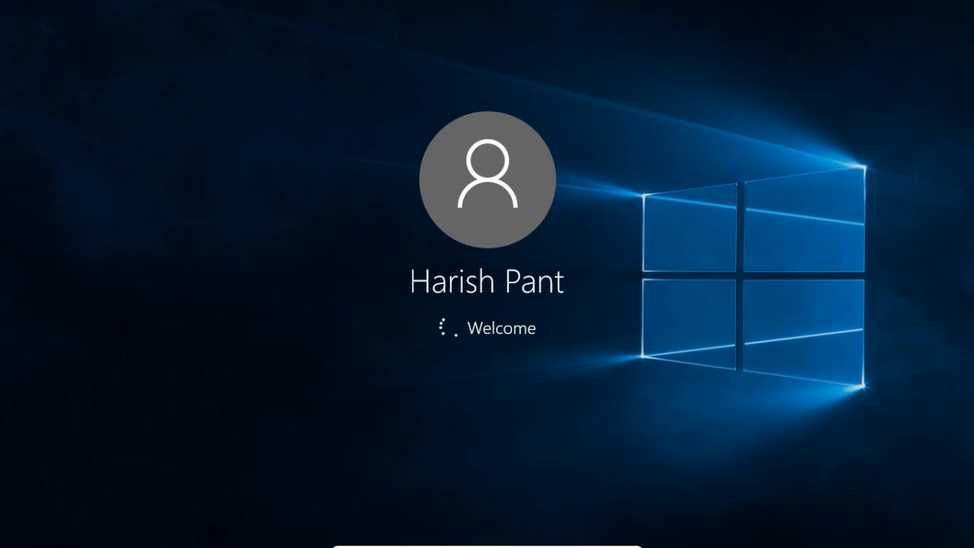